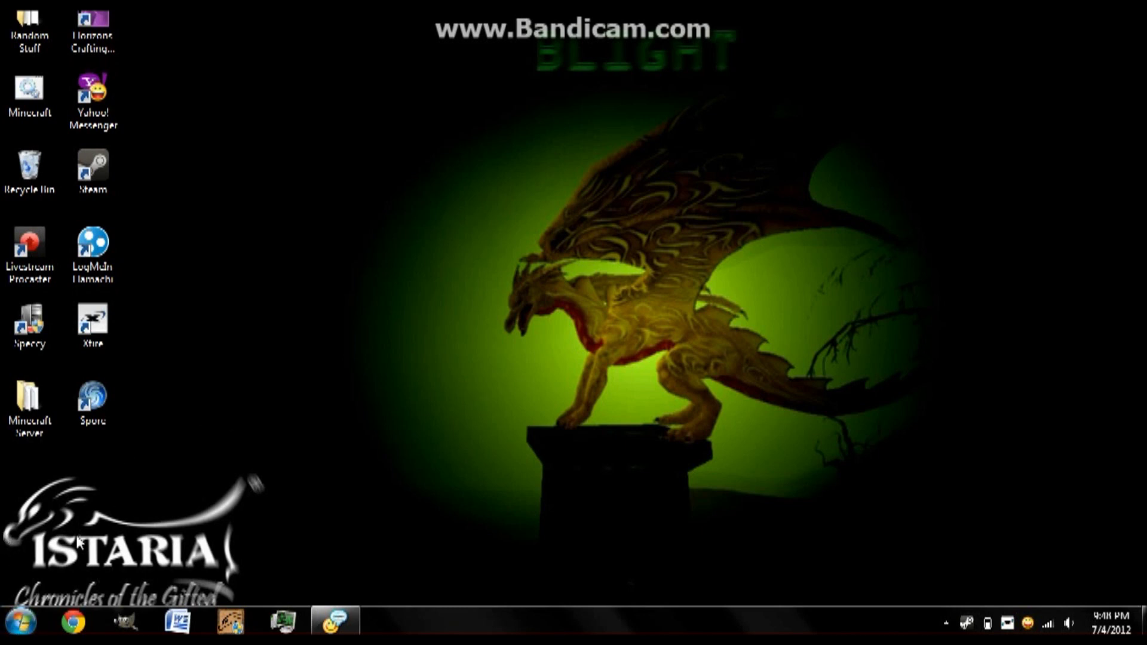
# Open the Istaria folder in Program Files (x86) on the C: drive, using a maximized Windows Explorer window
pyautogui.click(21, 622)
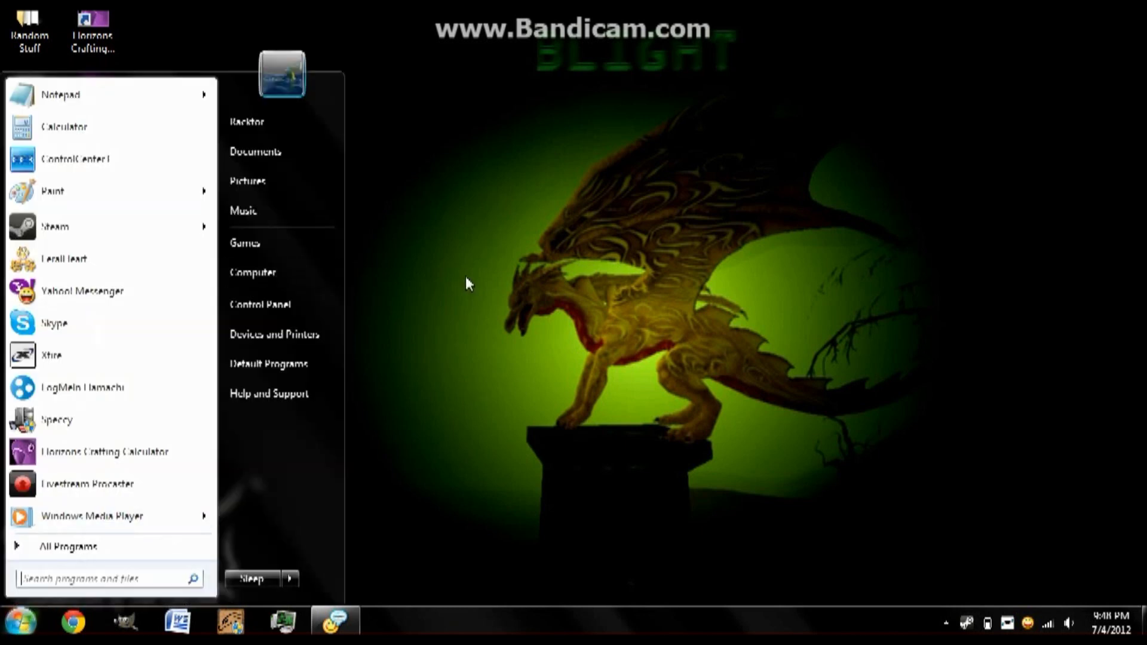
pyautogui.click(318, 272)
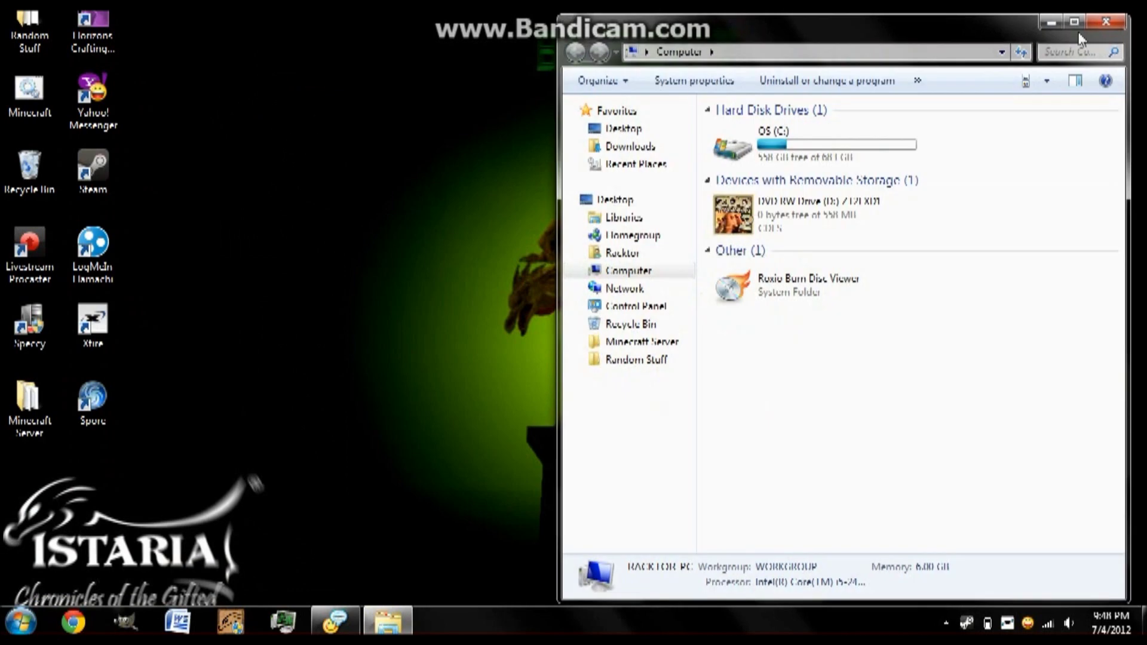
pyautogui.click(1073, 22)
pyautogui.doubleClick(325, 118)
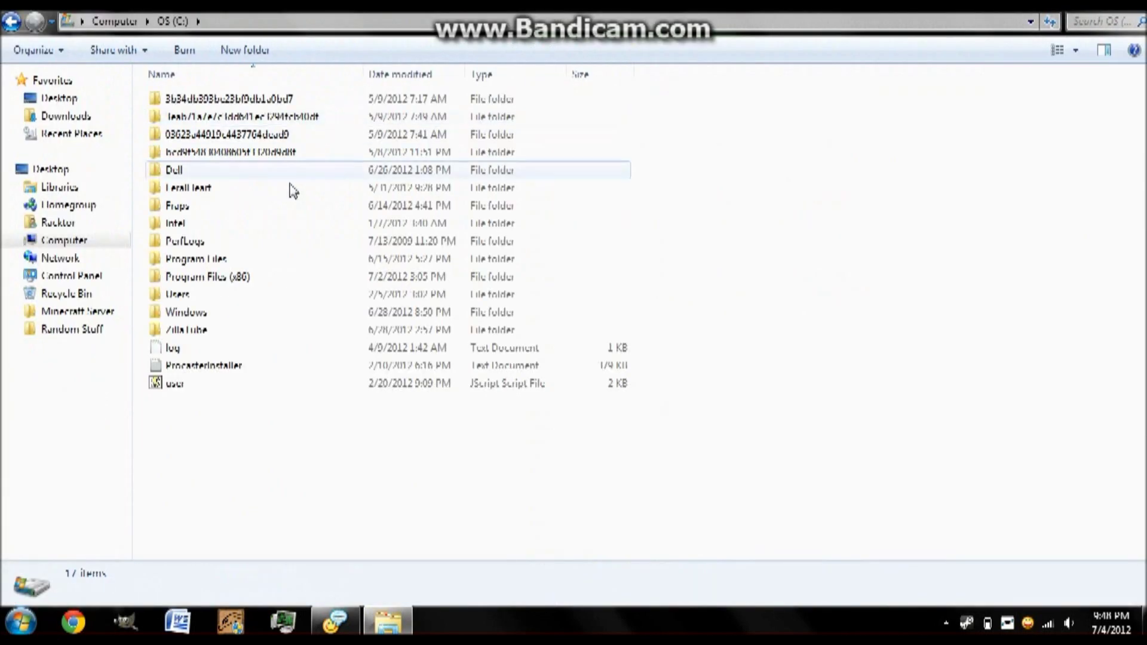
pyautogui.doubleClick(249, 281)
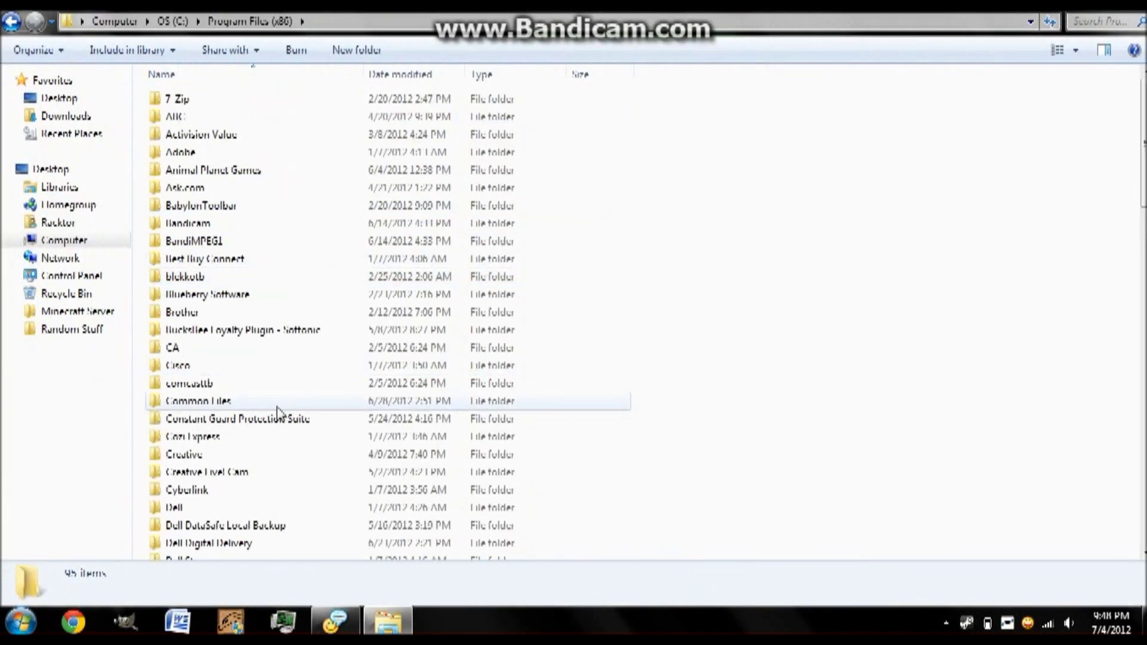
pyautogui.scroll(-7, 277, 411)
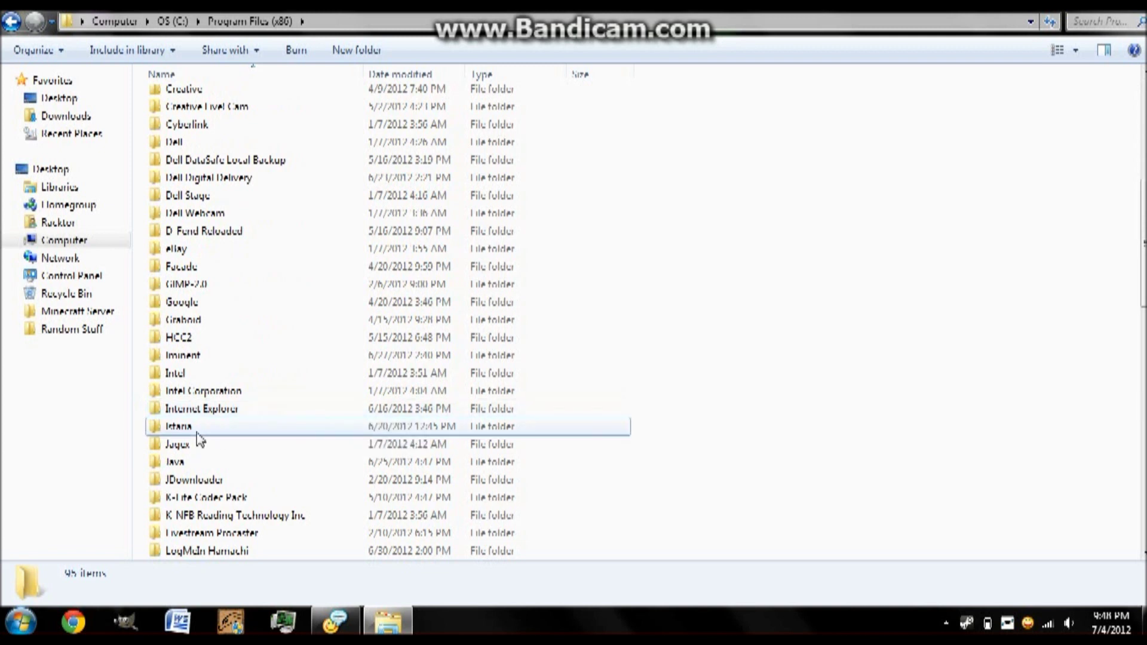
pyautogui.doubleClick(197, 431)
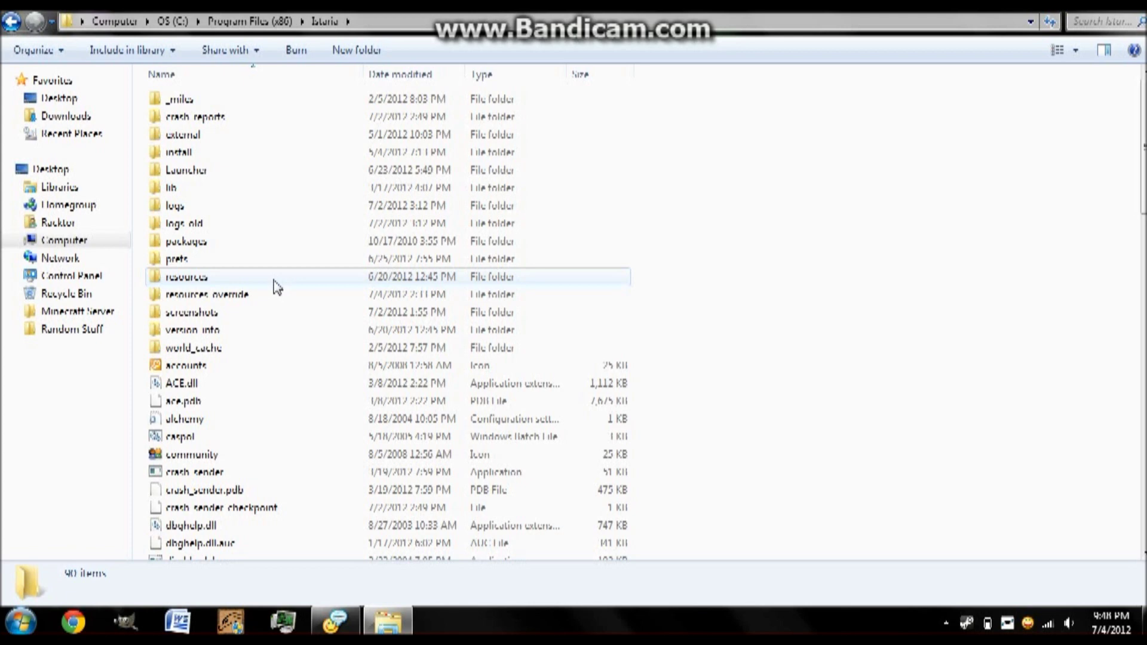
# Open the characters folder inside Istaria's resources > entities folder
pyautogui.doubleClick(209, 277)
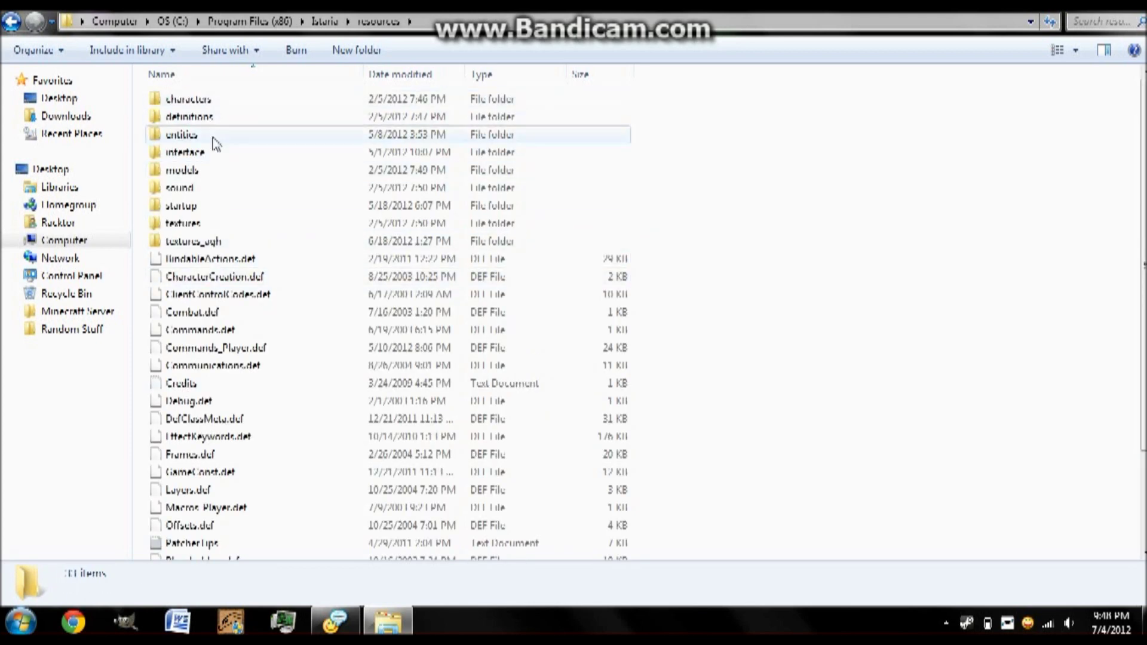
pyautogui.doubleClick(213, 141)
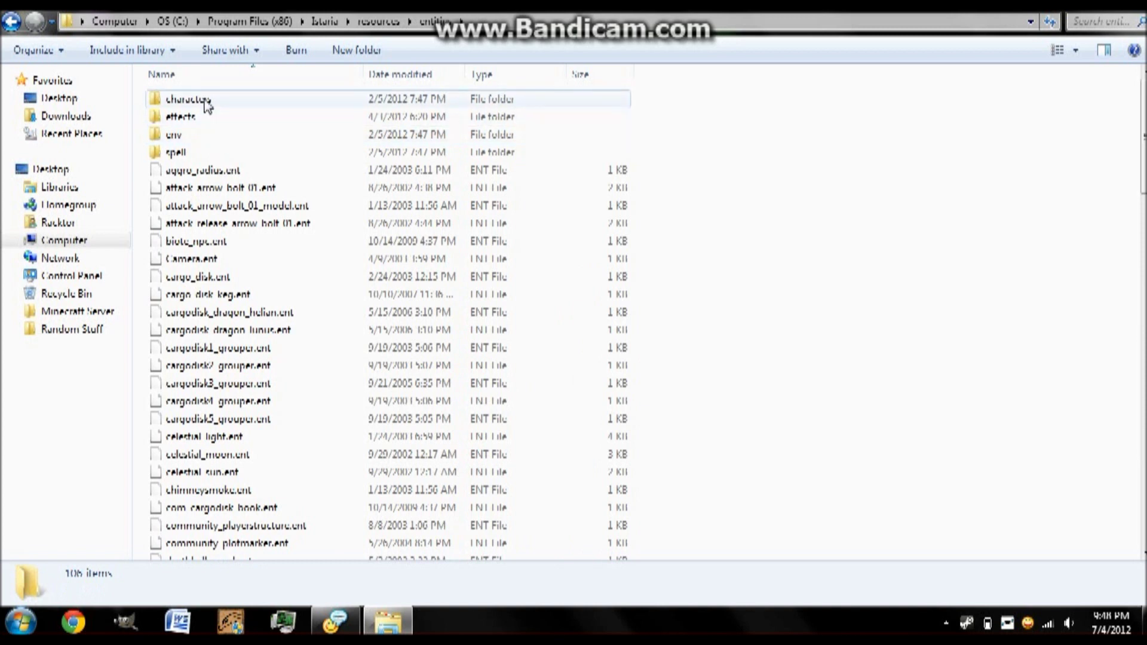
pyautogui.doubleClick(205, 102)
# Compare the dragon entity files dragon_u.ent, dragona_u.ent and dragonj_u.ent in the characters folder
pyautogui.click(230, 137)
pyautogui.click(230, 153)
pyautogui.click(234, 171)
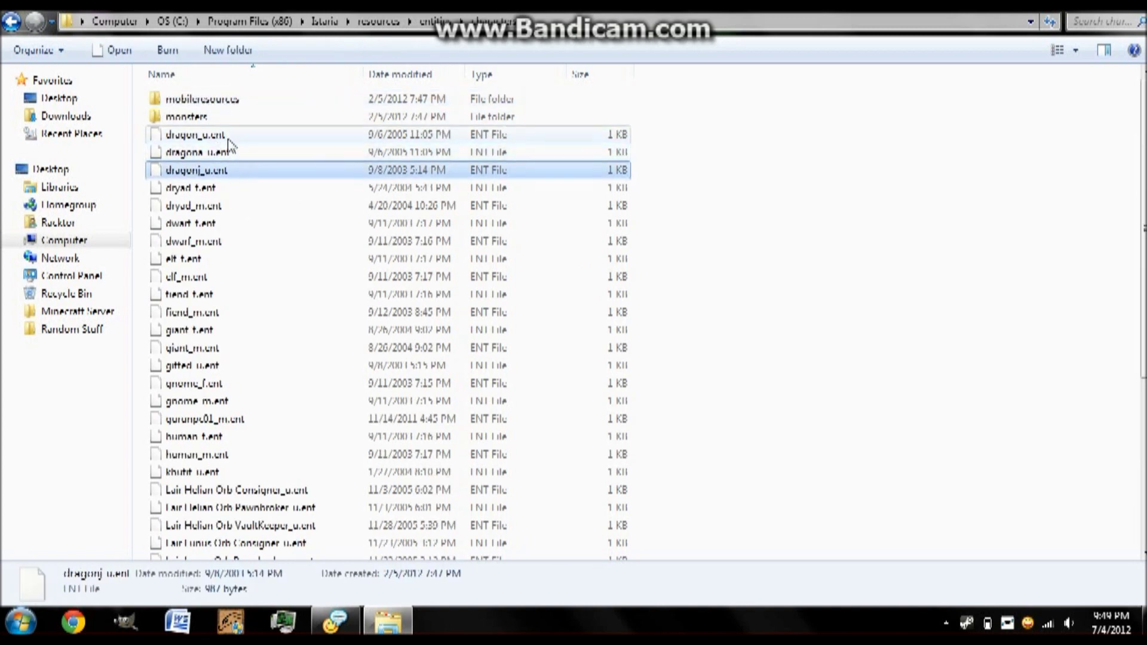
pyautogui.click(231, 154)
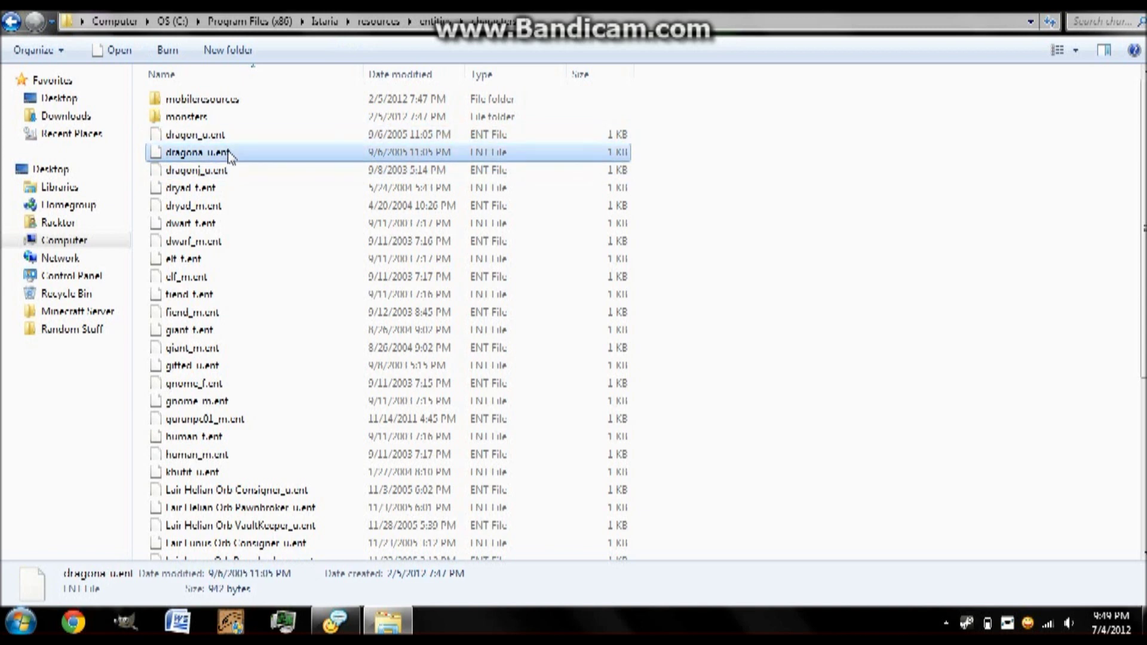
pyautogui.click(241, 174)
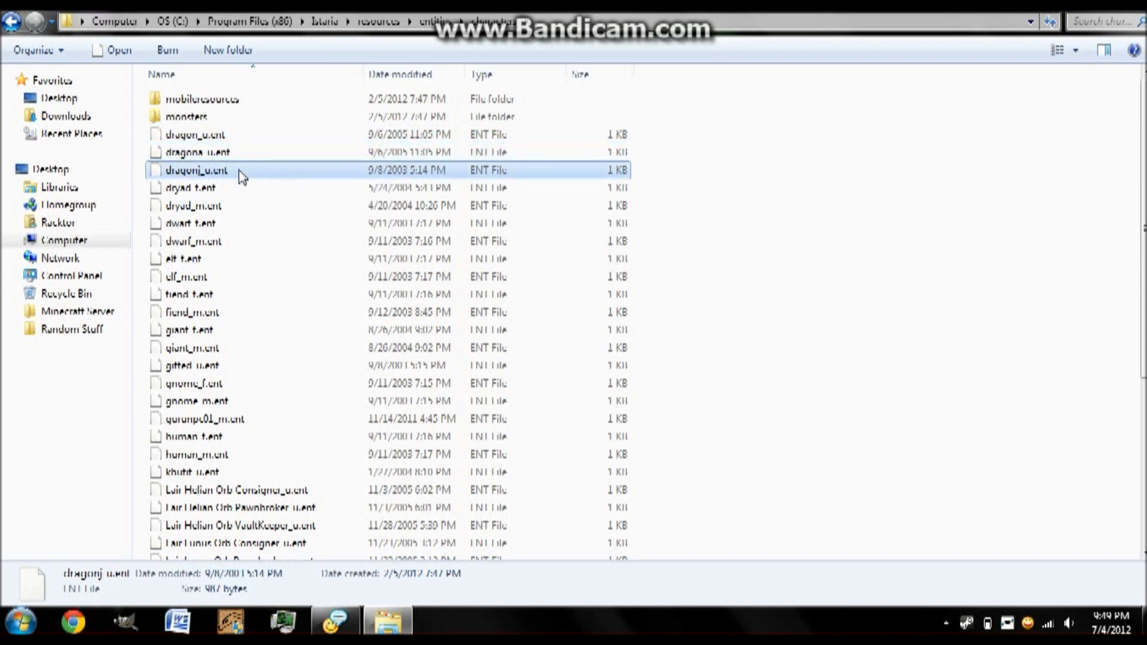
pyautogui.click(227, 139)
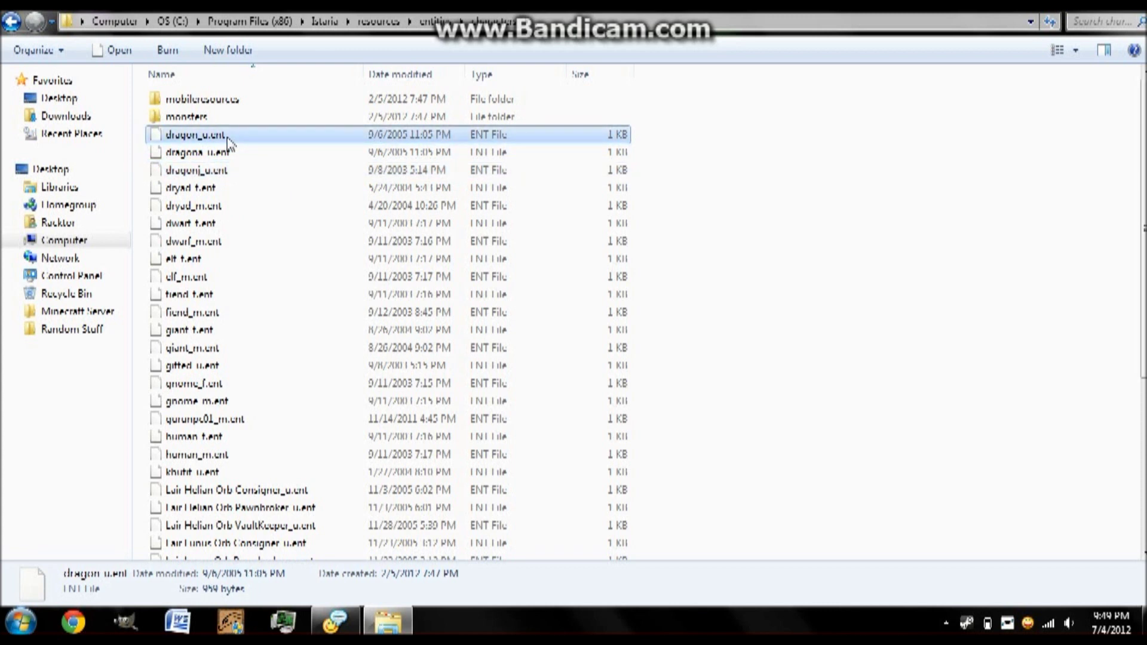
pyautogui.click(230, 154)
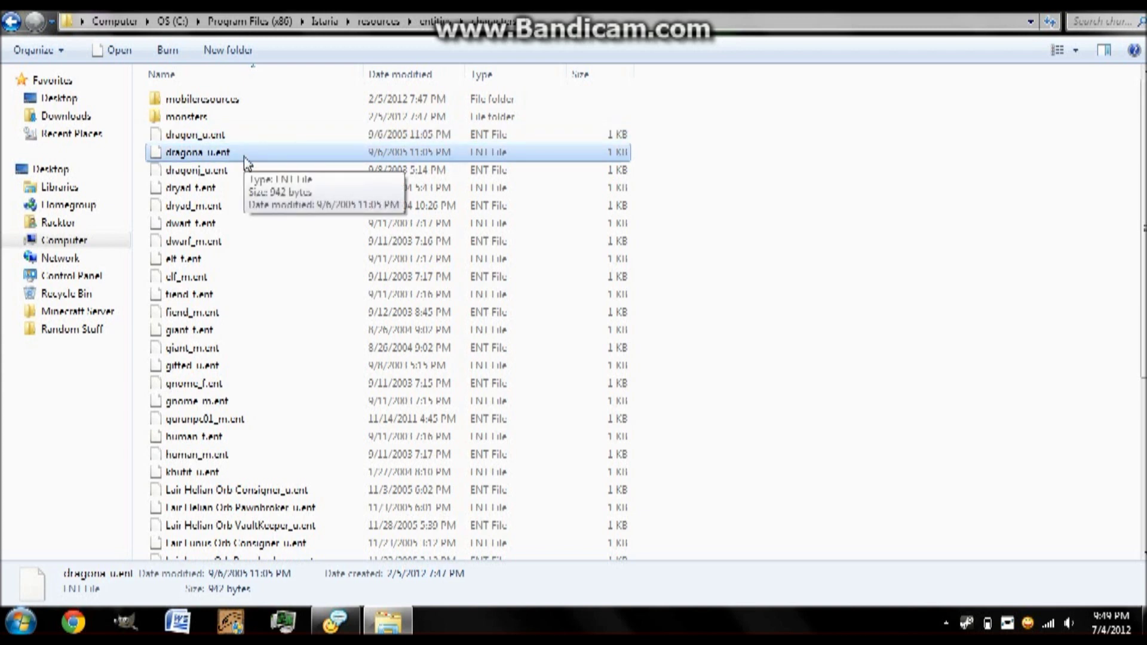
pyautogui.click(249, 172)
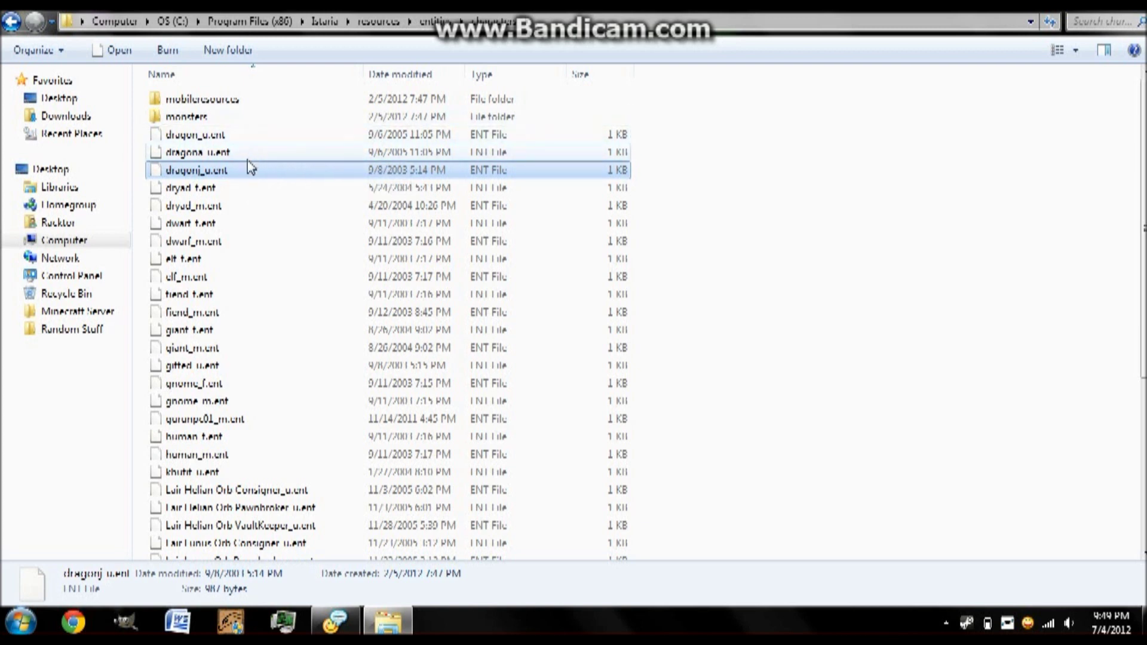
pyautogui.click(248, 153)
pyautogui.click(247, 138)
pyautogui.click(247, 150)
# Copy the dragon_u.ent file from the characters folder
pyautogui.click(242, 139)
pyautogui.rightClick(243, 141)
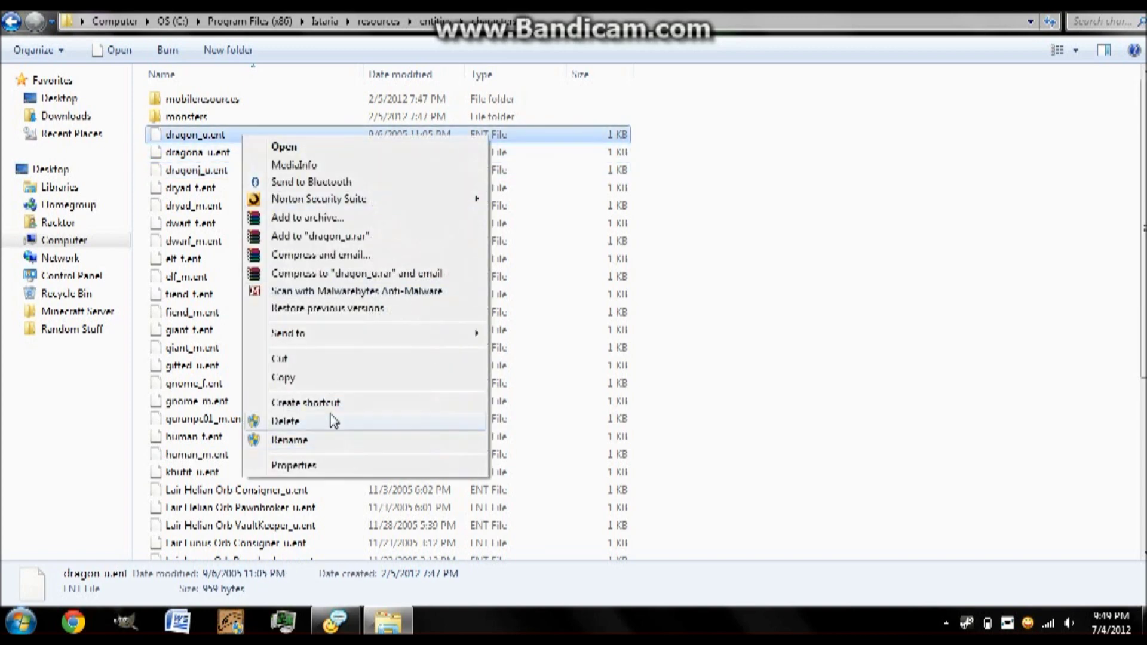
pyautogui.click(310, 379)
# Go back up to the Istaria folder and open its resources_override folder
pyautogui.click(378, 21)
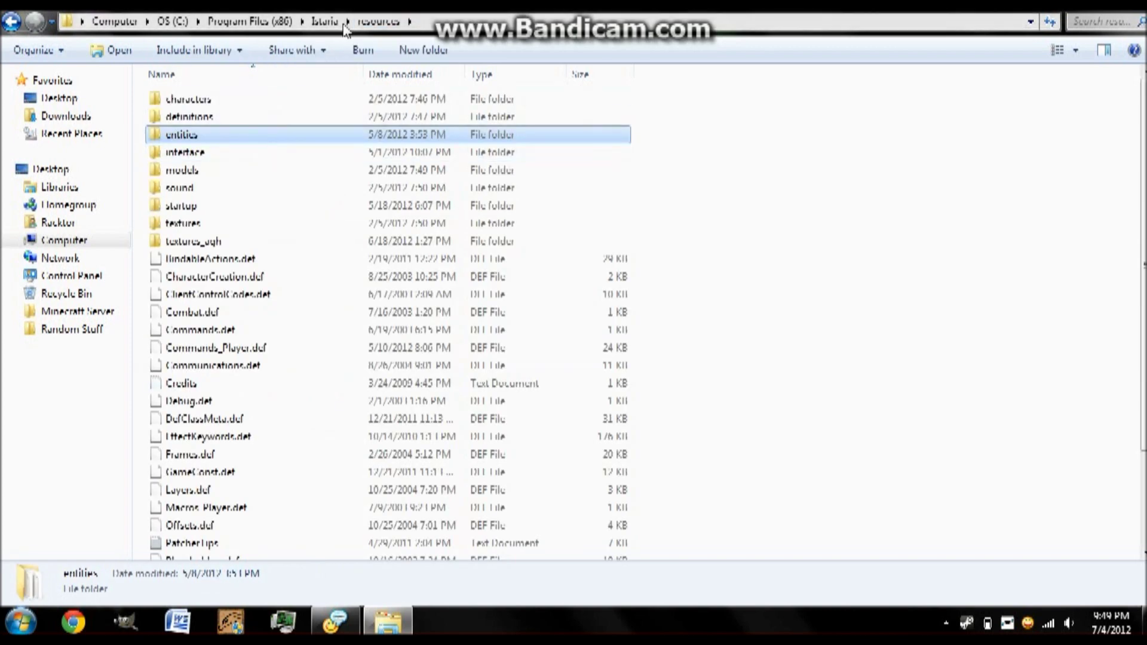
pyautogui.hotkey('alt', 'Up')
pyautogui.doubleClick(229, 303)
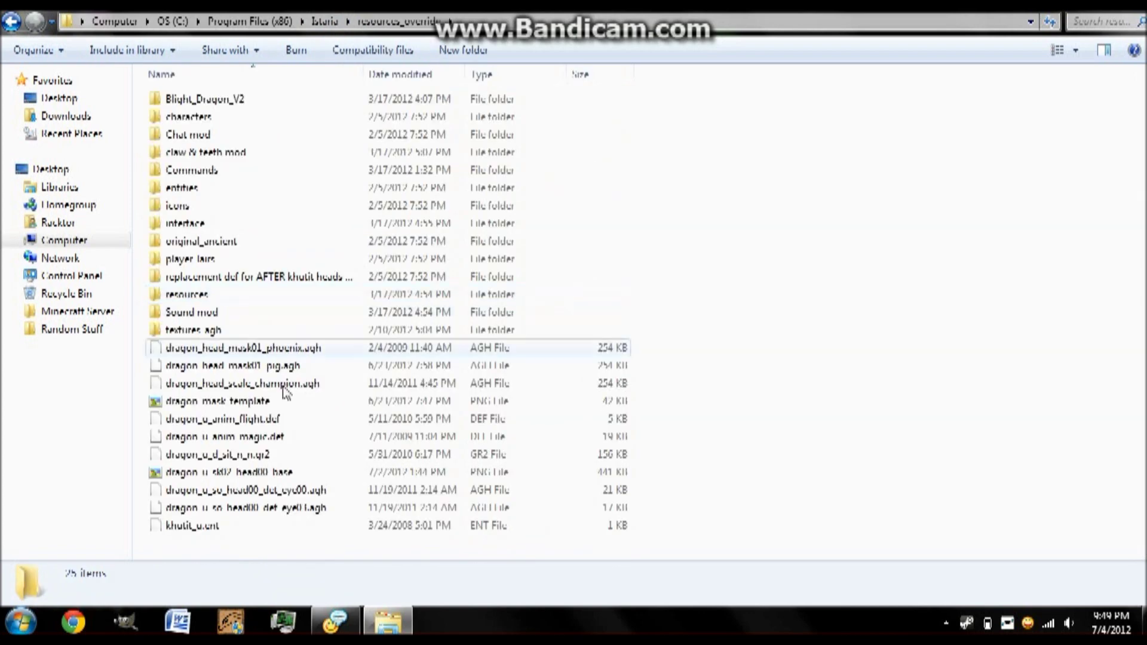
pyautogui.click(325, 21)
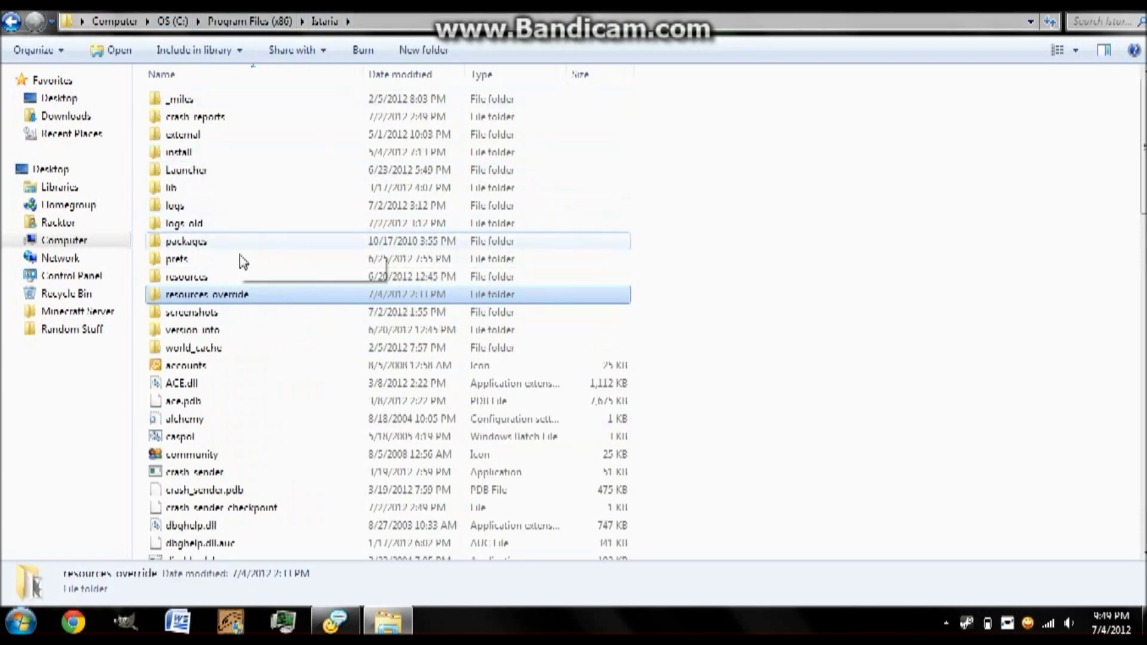
pyautogui.doubleClick(236, 298)
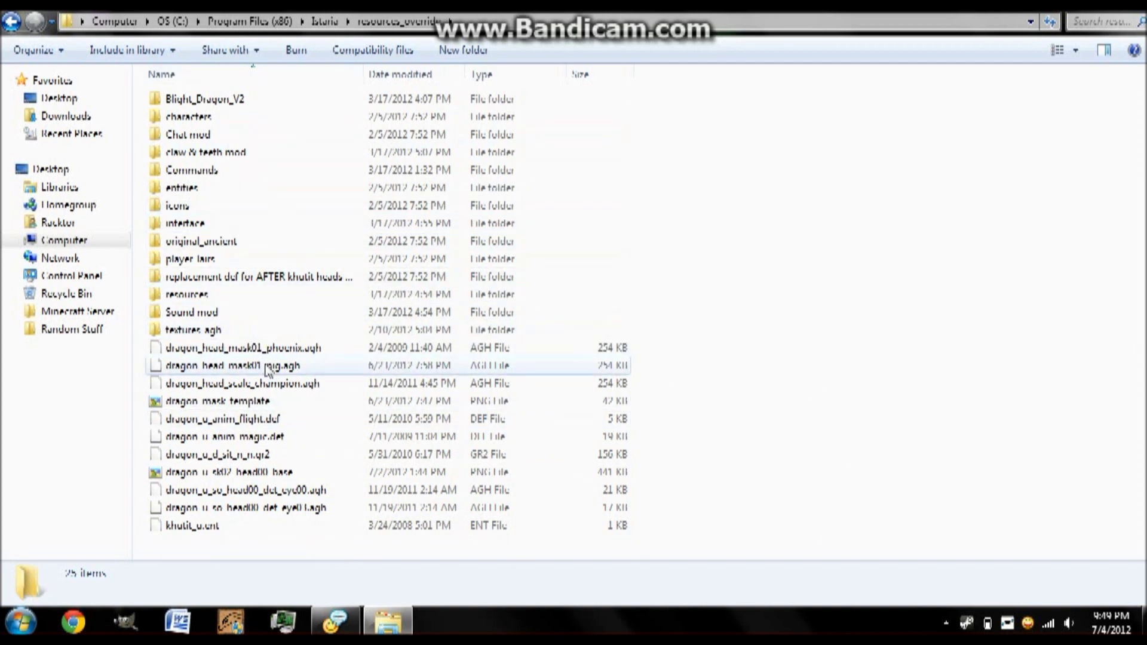
# Revisit the characters folder under resources > entities to review where dragon_u.ent was copied from
pyautogui.rightClick(729, 126)
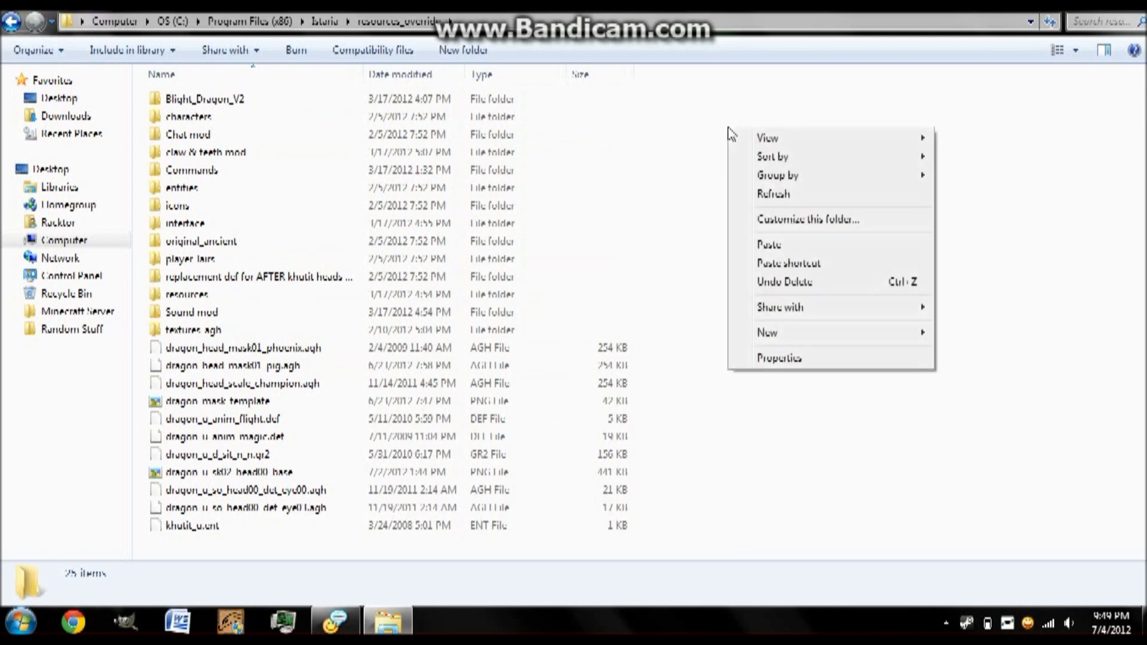
pyautogui.click(326, 20)
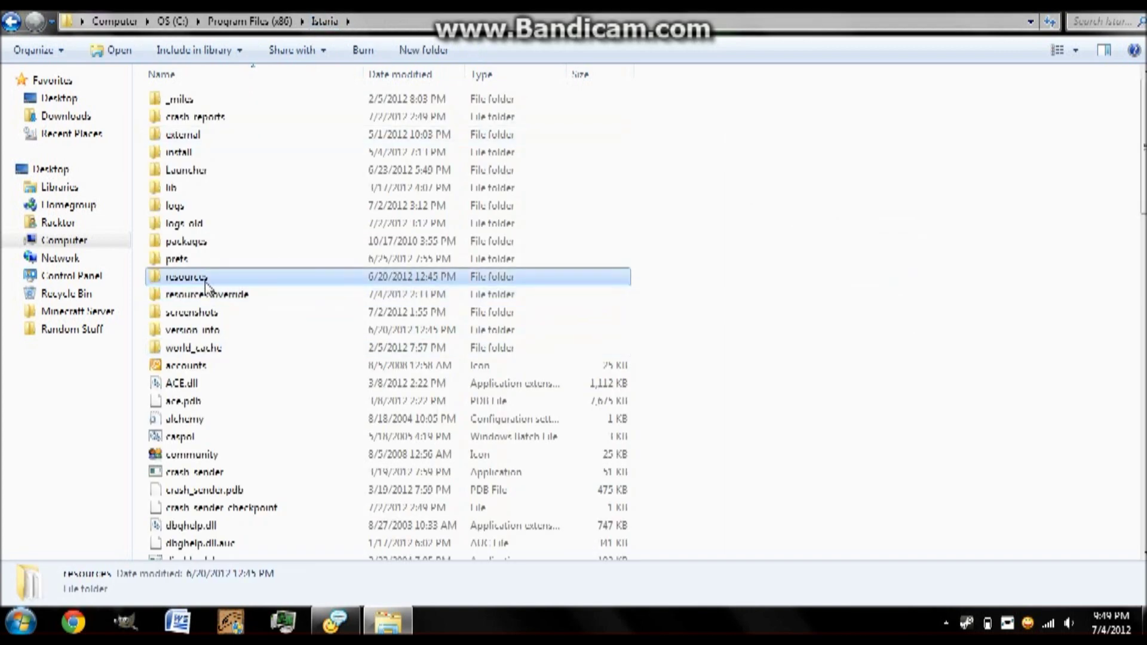
pyautogui.doubleClick(187, 271)
pyautogui.doubleClick(222, 134)
pyautogui.doubleClick(217, 99)
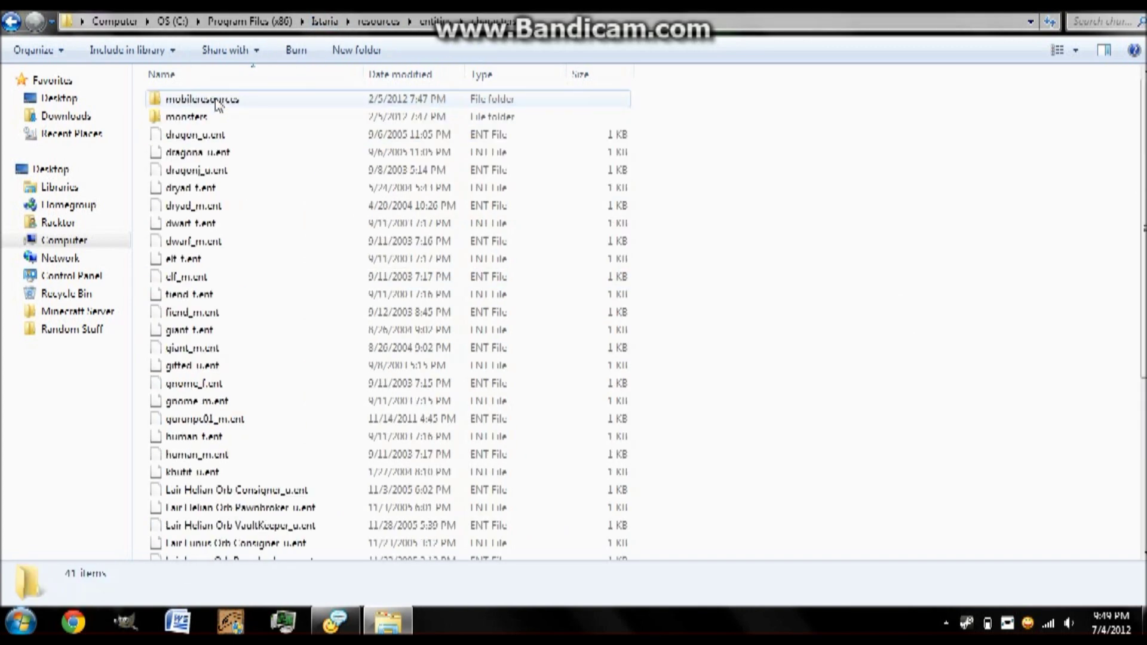
# Paste the copied dragon_u.ent into Istaria's resources_override folder, granting administrator permission for the copy
pyautogui.click(326, 21)
pyautogui.doubleClick(240, 295)
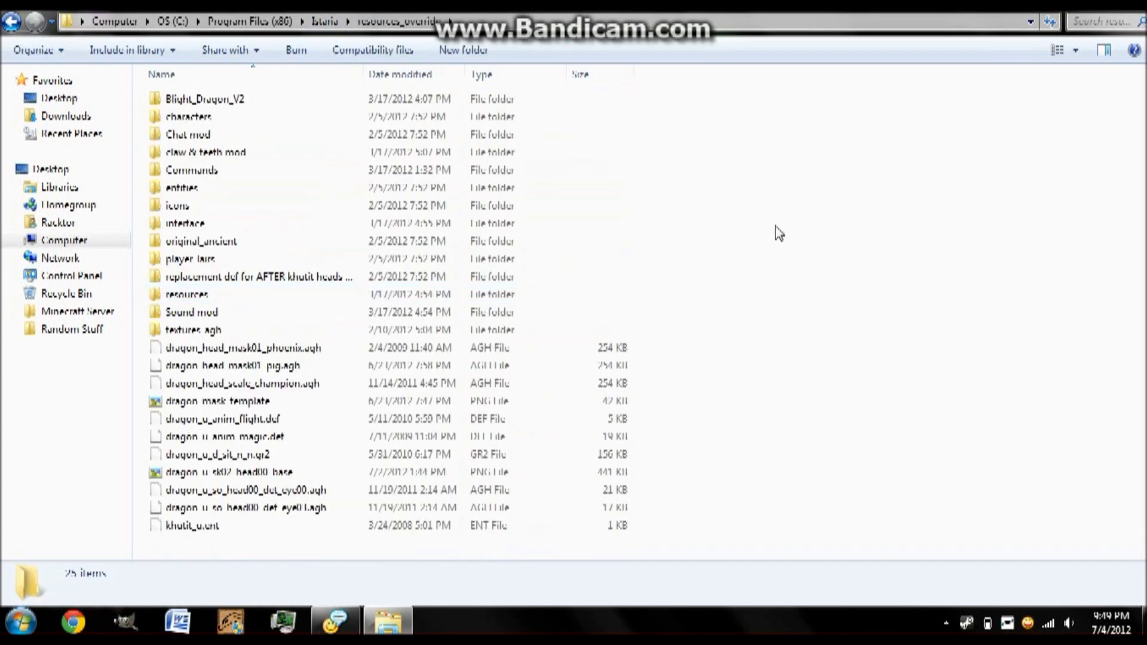
pyautogui.rightClick(801, 174)
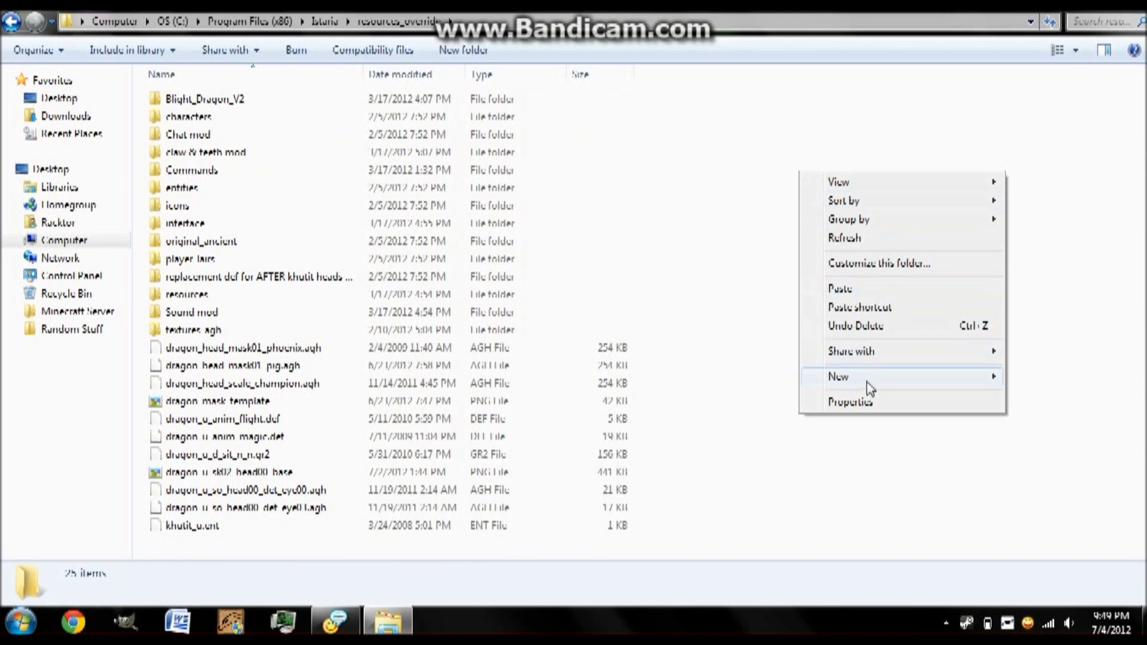
pyautogui.click(842, 289)
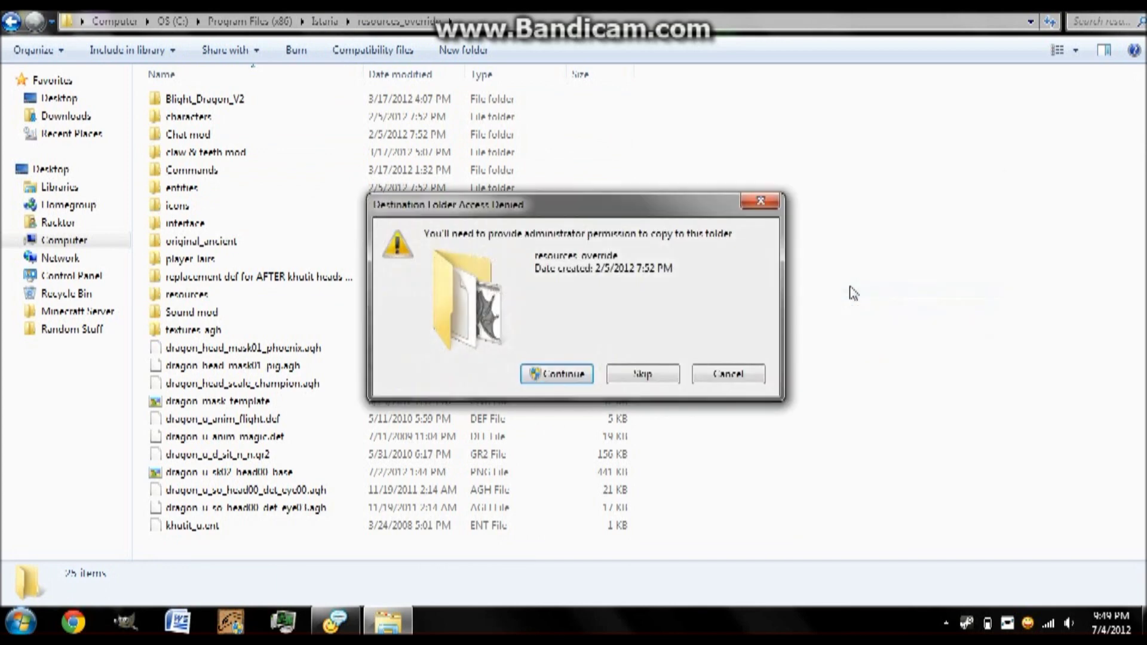
pyautogui.click(582, 374)
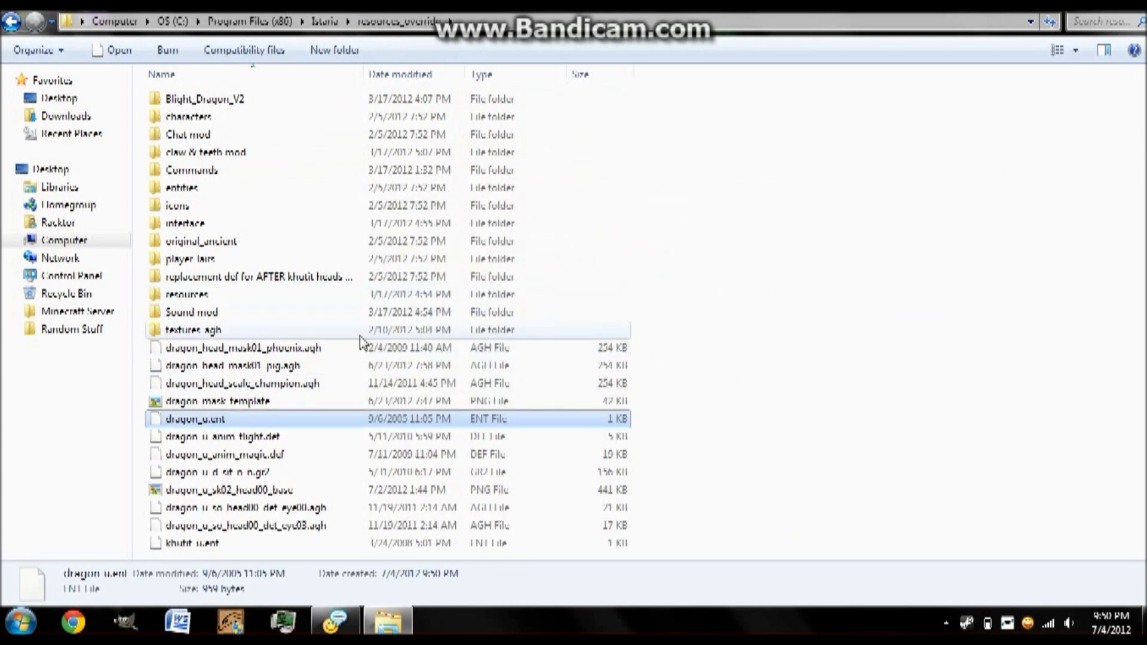
# Rename the pasted dragon_u.ent in resources_override to dragonj_u.ent and close the folder window
pyautogui.rightClick(211, 421)
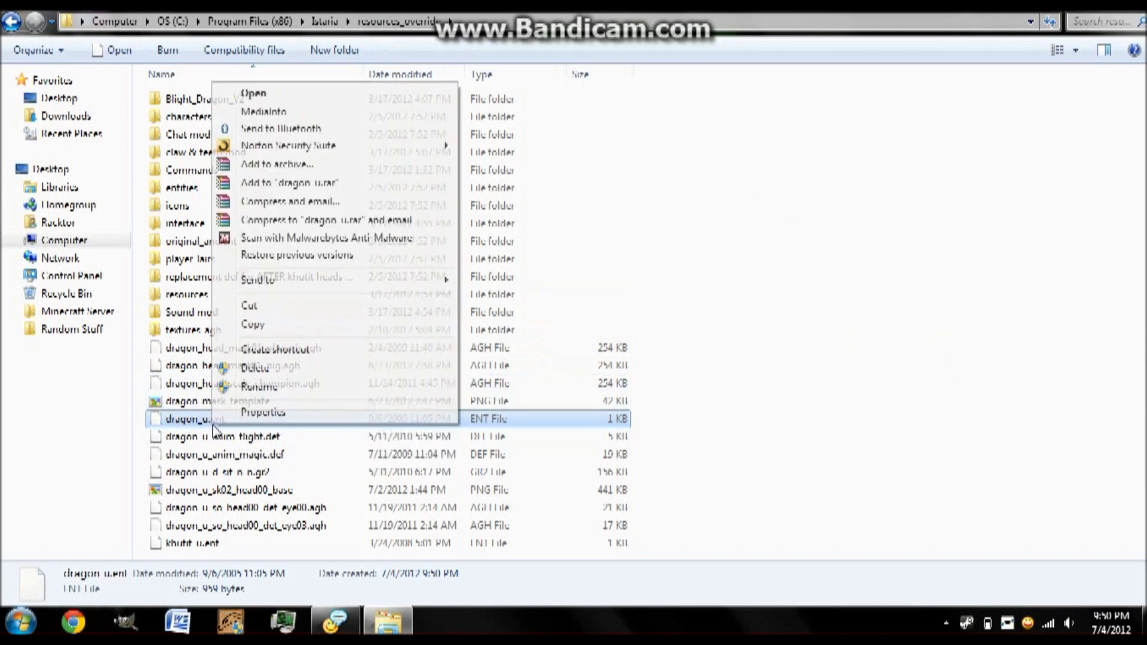
pyautogui.click(258, 387)
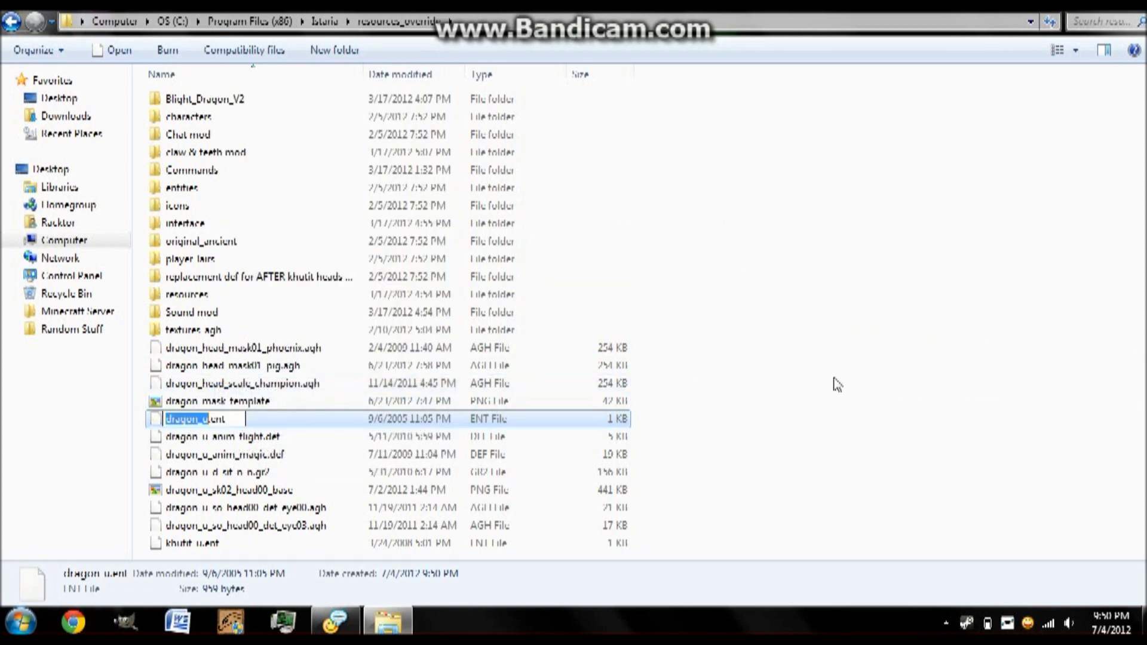
pyautogui.hotkey('shift', 'Left')
pyautogui.press('Right')
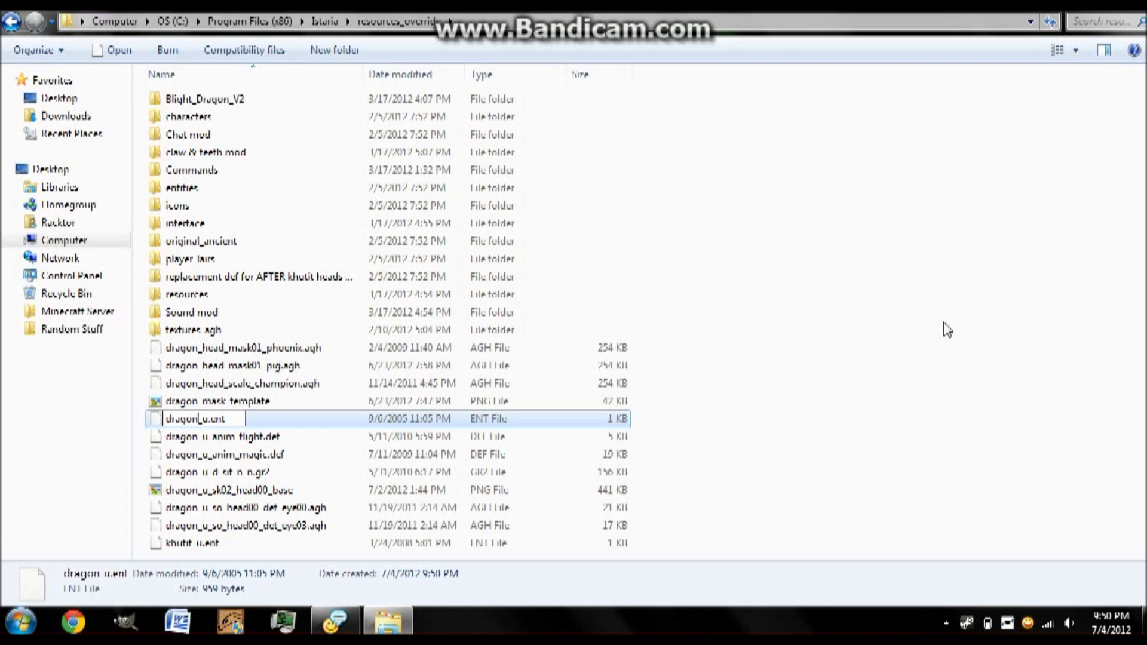
pyautogui.write('j')
pyautogui.press('Return')
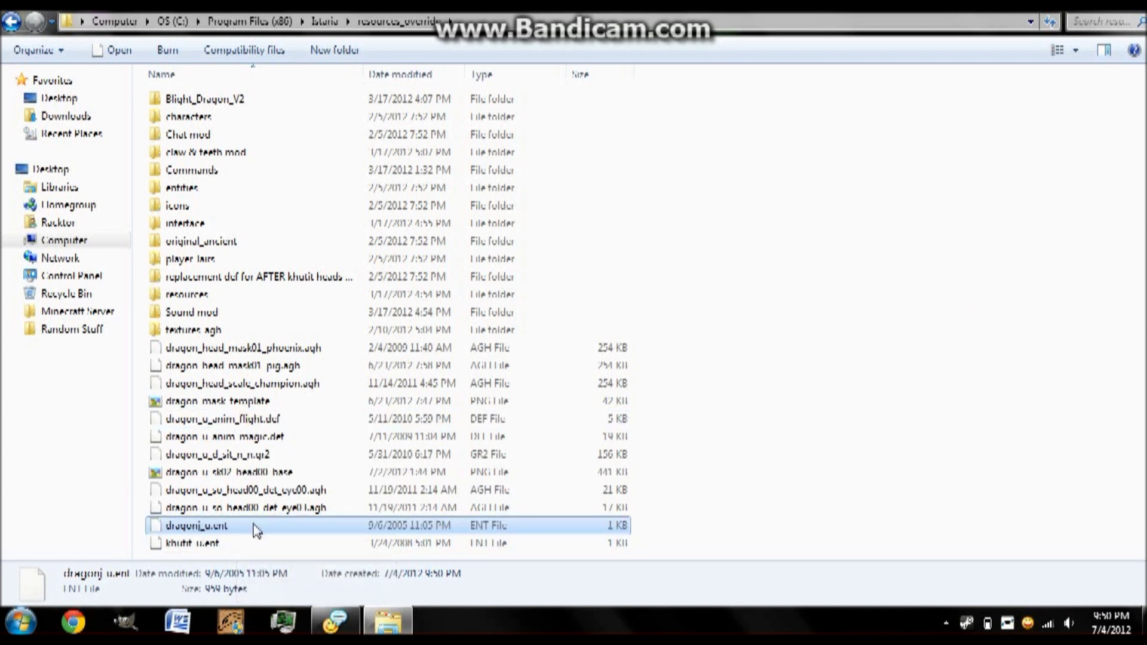
pyautogui.click(788, 391)
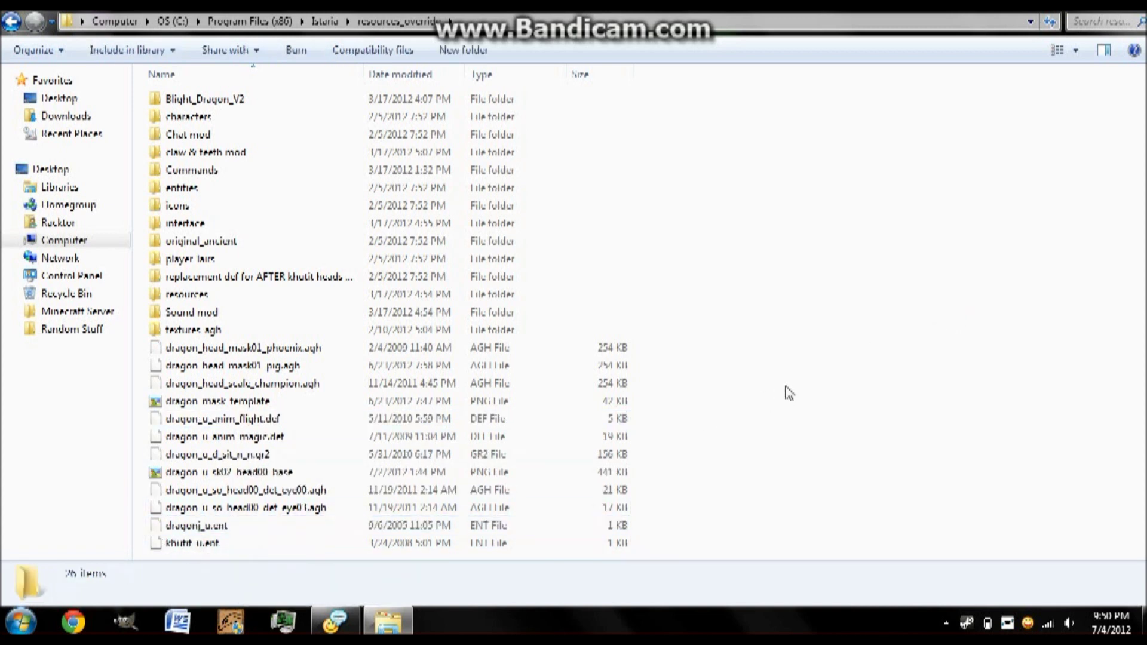
pyautogui.press('super+Down')
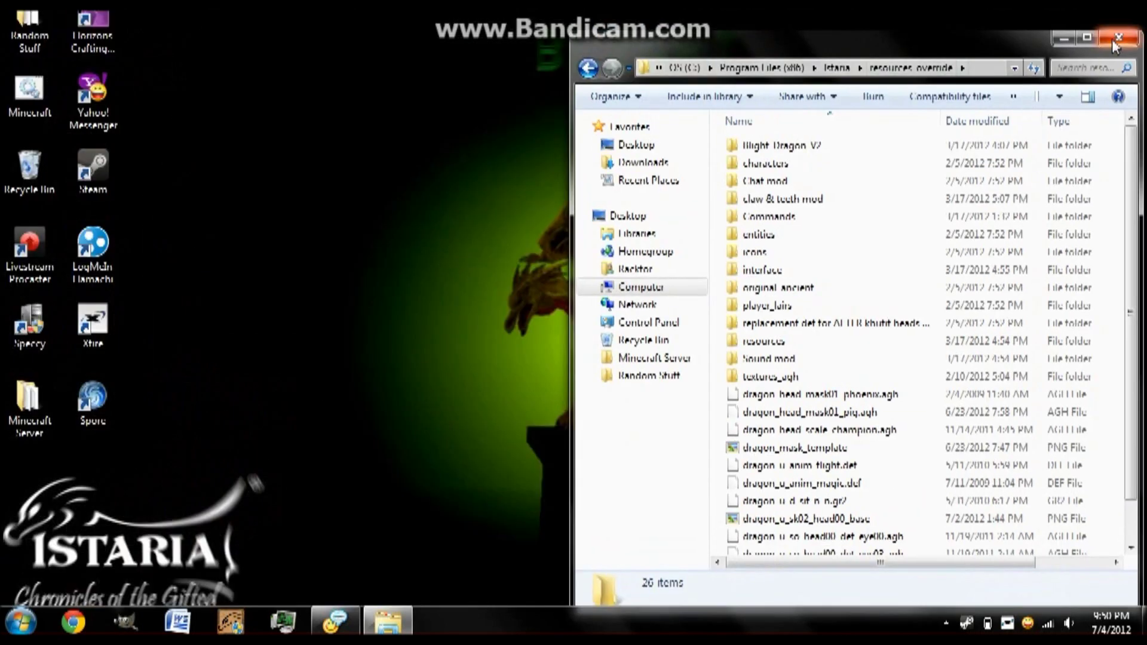
pyautogui.click(1116, 41)
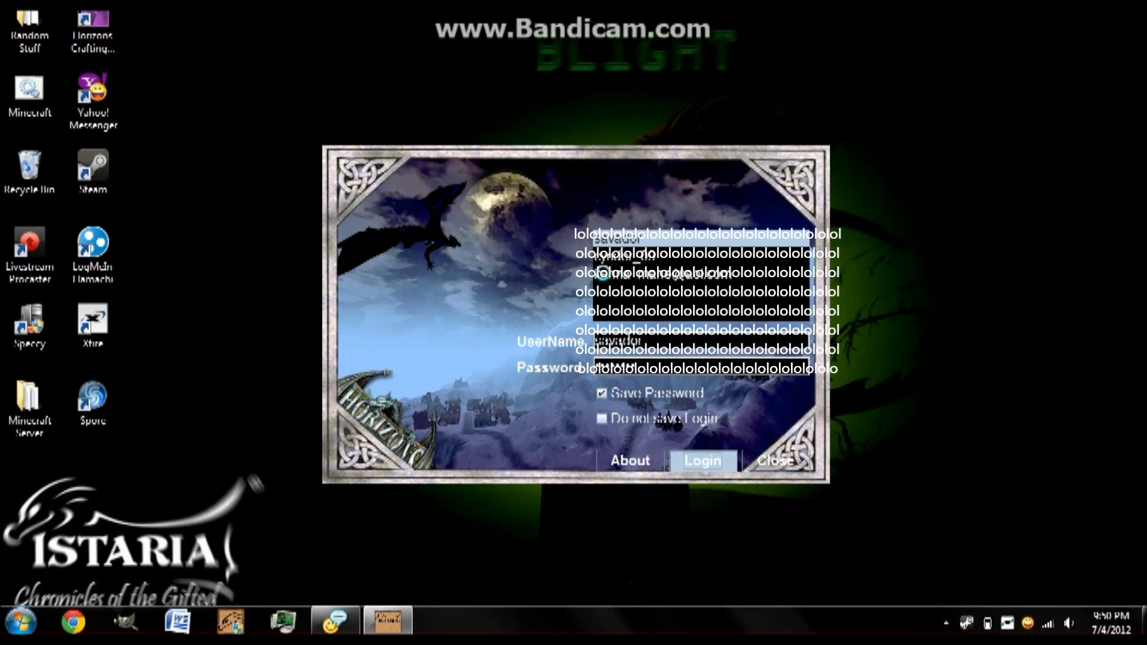
# Log in to the Istaria launcher with the saved account and accept the End User License Agreement
pyautogui.press('Return')
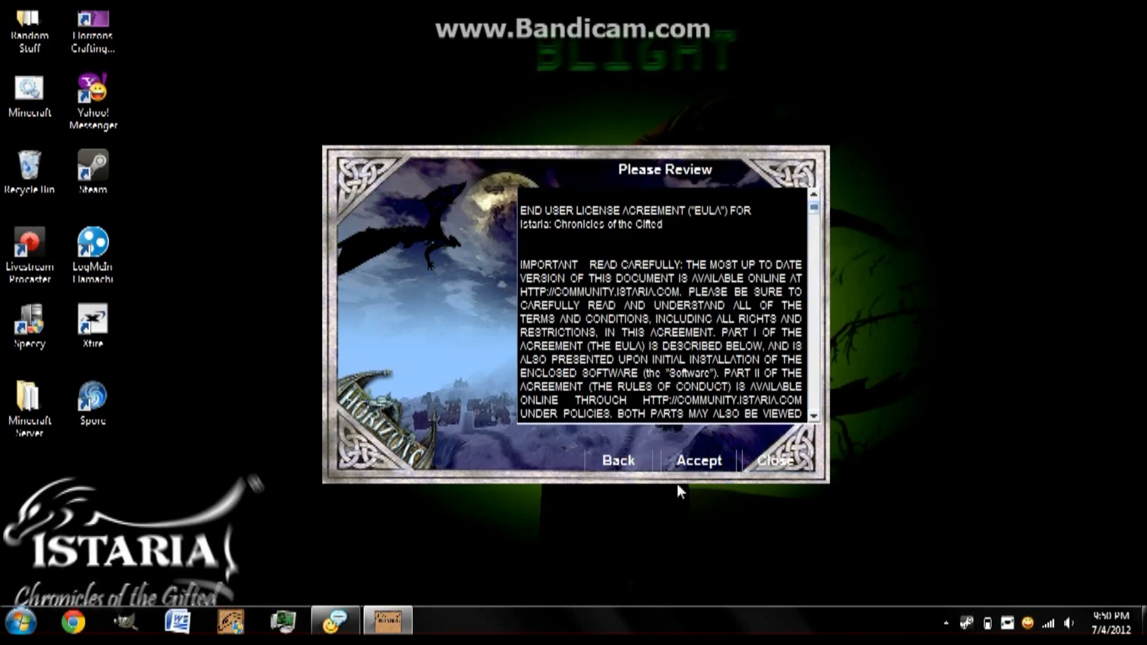
pyautogui.click(702, 461)
pyautogui.click(703, 461)
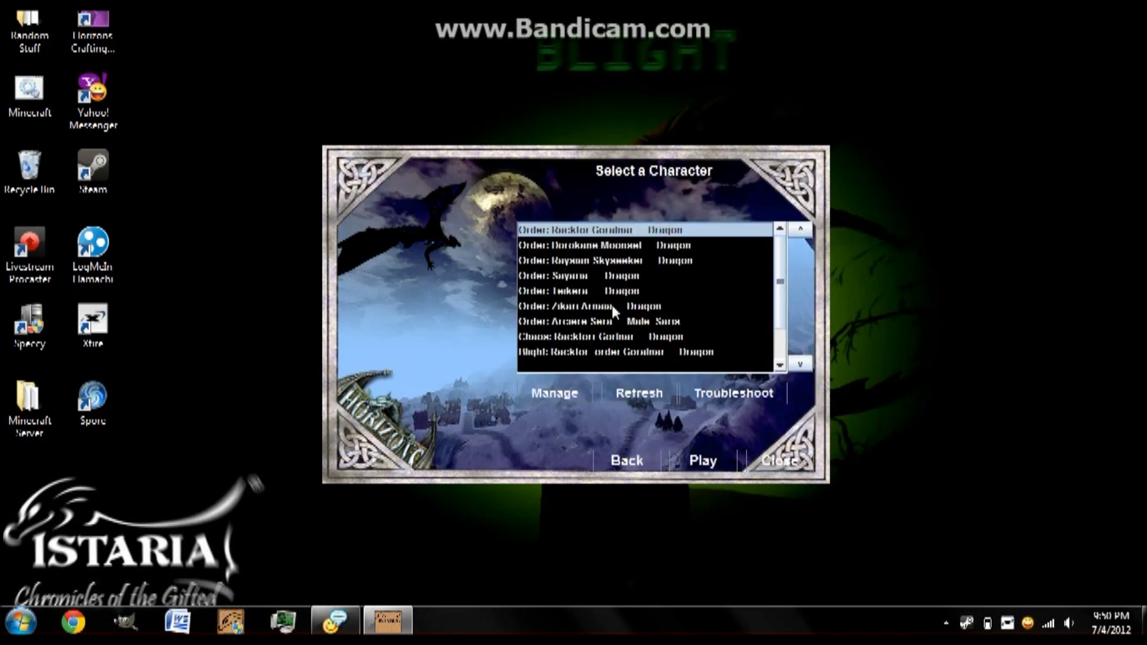
# Check the patcher options, return to the character list and enter the game with a dragon character
pyautogui.click(595, 278)
pyautogui.click(597, 307)
pyautogui.click(753, 393)
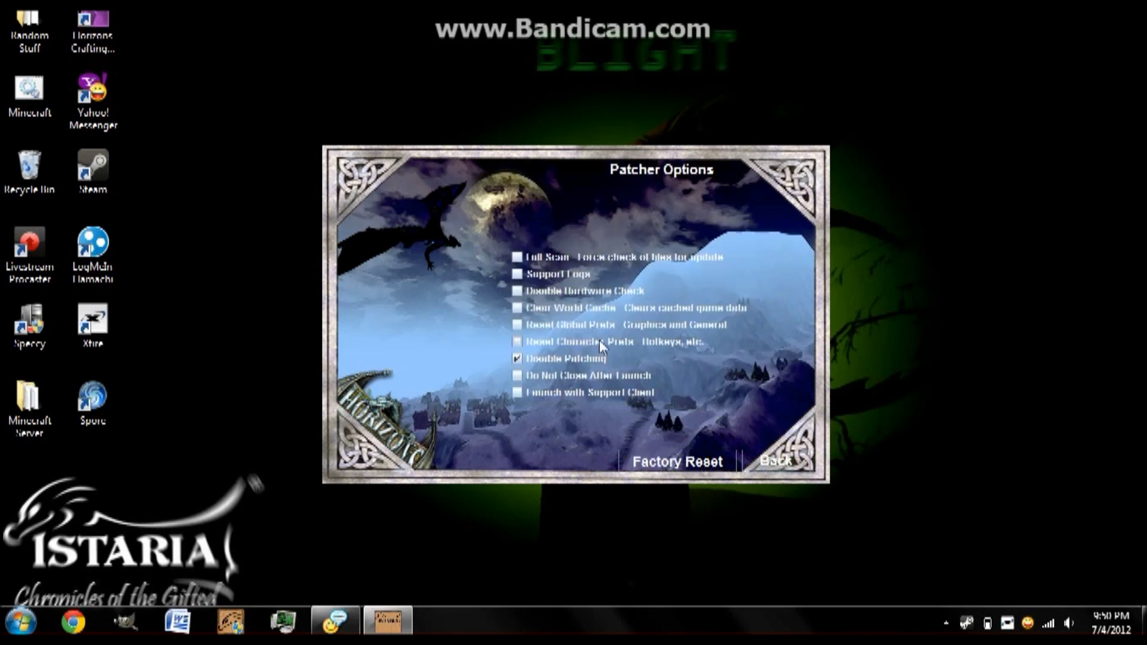
pyautogui.click(782, 463)
pyautogui.doubleClick(620, 352)
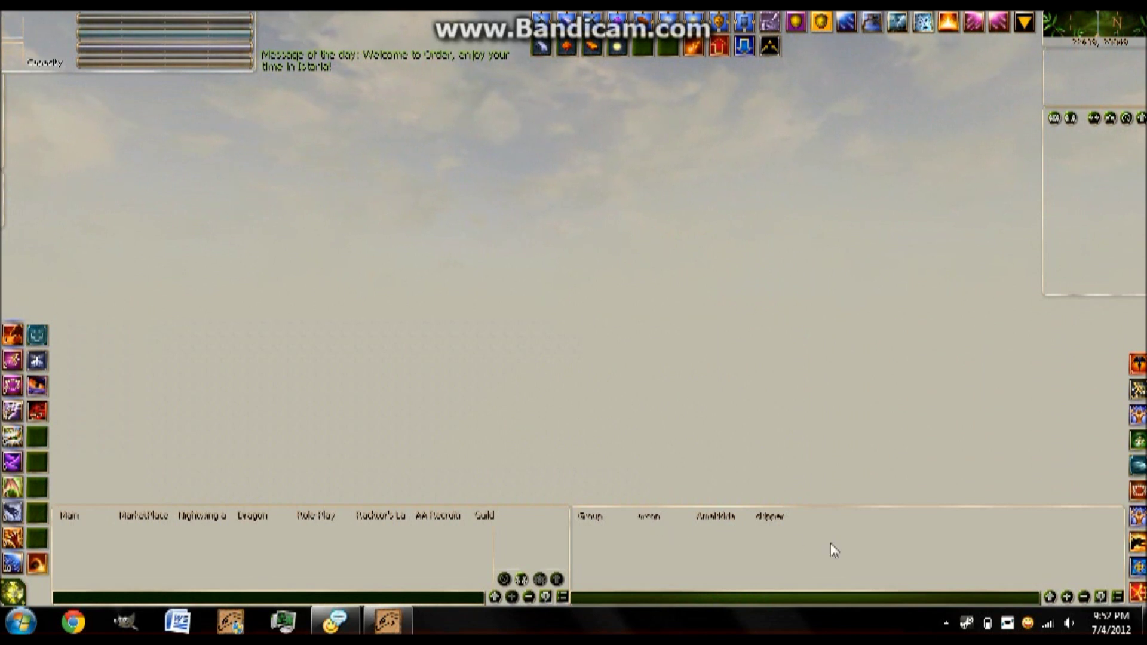
# Remove the Group tab and the three private chat tabs from the second chat window
pyautogui.click(1084, 597)
pyautogui.click(1083, 597)
pyautogui.click(1084, 597)
pyautogui.click(1083, 597)
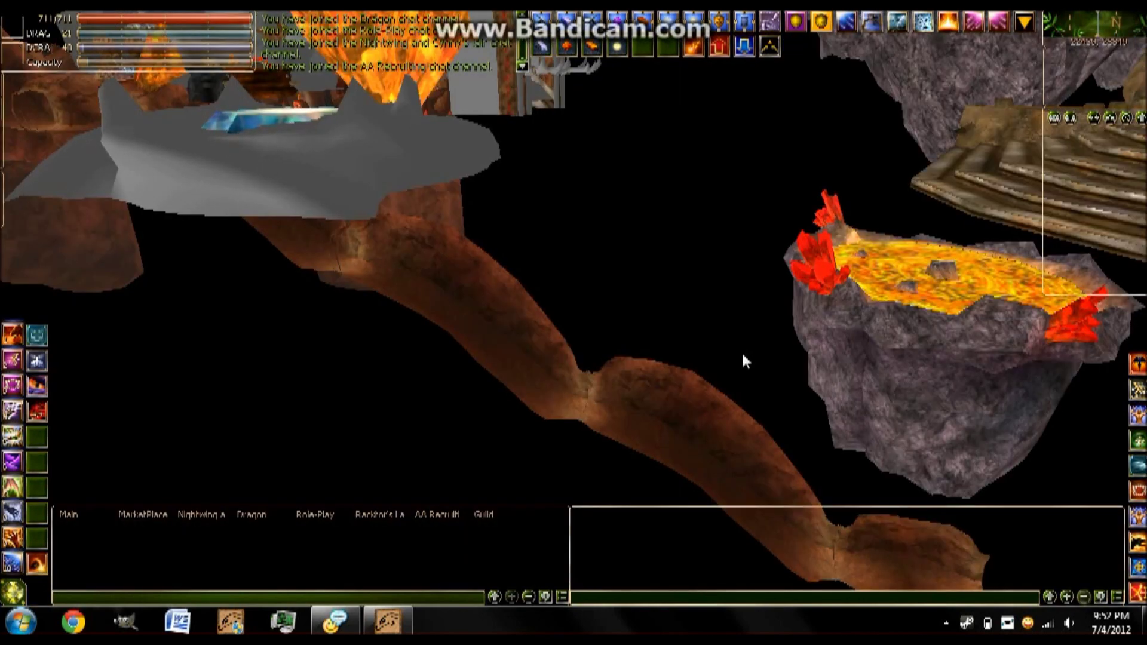
# Turn the view and the dragon to examine the modded model from behind and from the side
pyautogui.moveTo(741, 350)
pyautogui.mouseDown()
pyautogui.moveTo(824, 353)
pyautogui.moveTo(733, 350)
pyautogui.mouseUp()
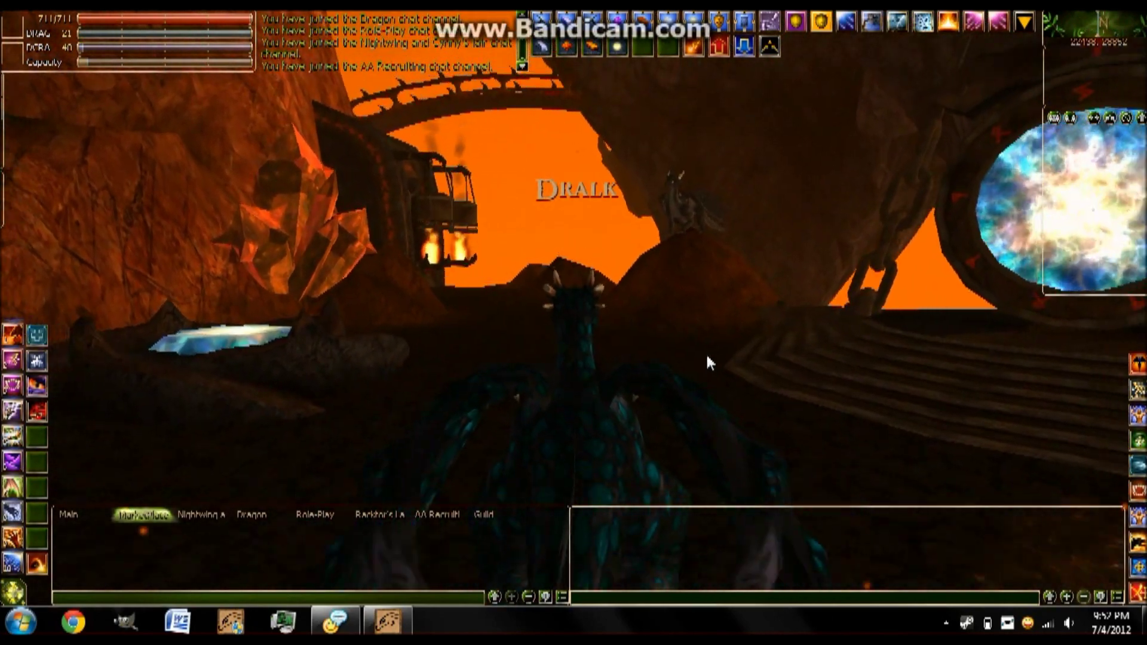
pyautogui.press('a')
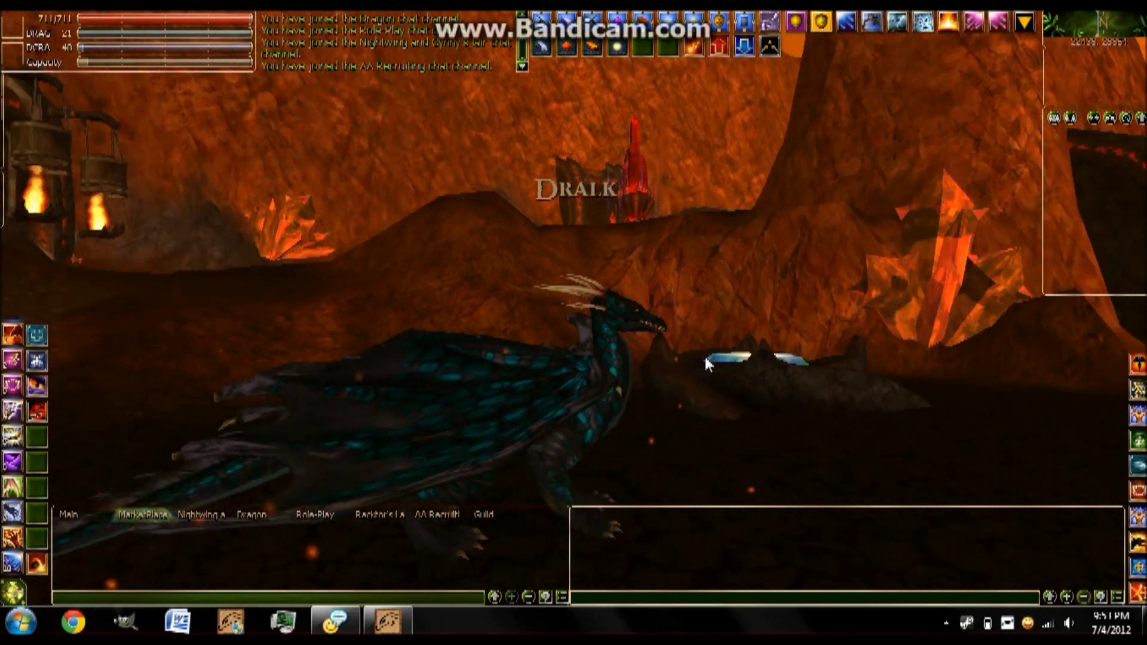
pyautogui.press('a')
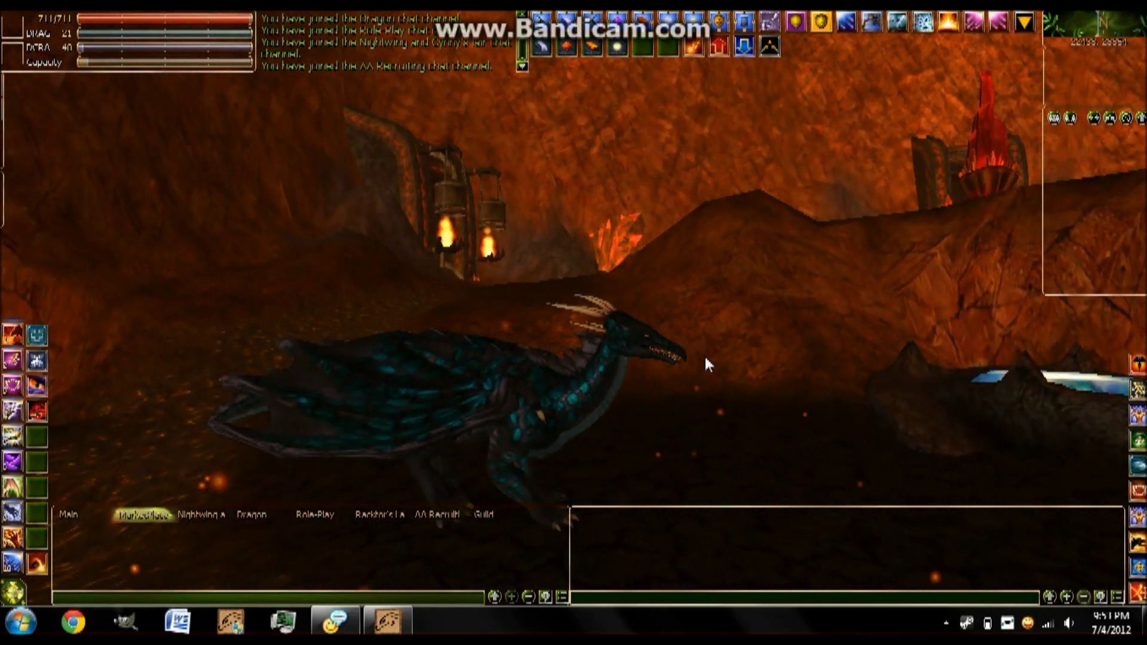
pyautogui.press('a')
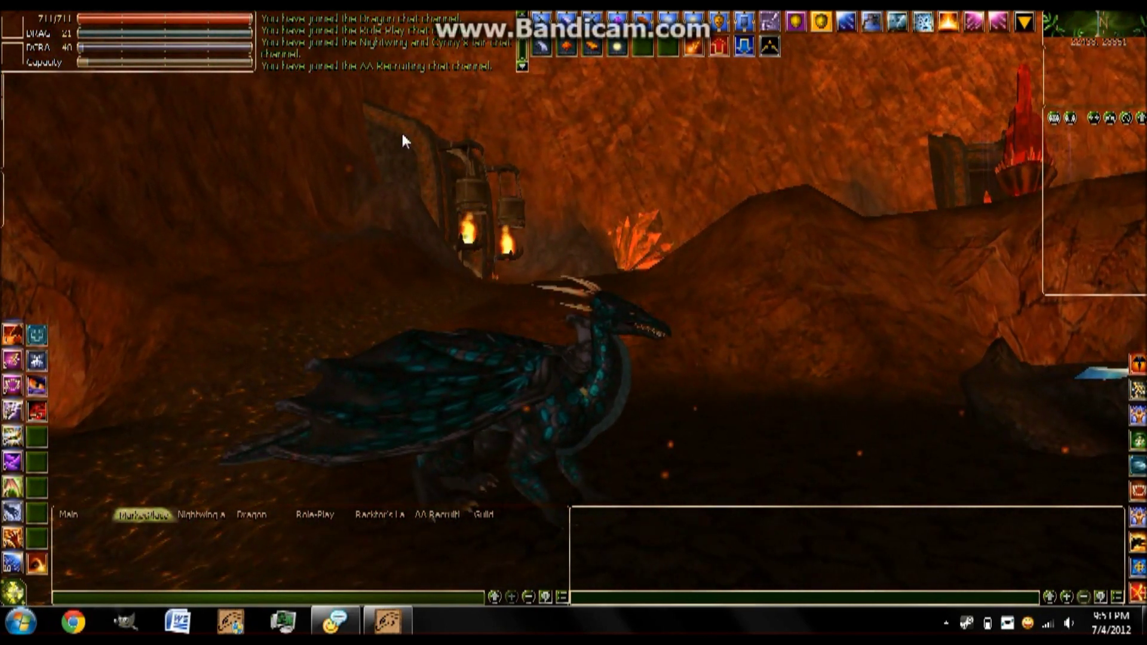
pyautogui.press('a')
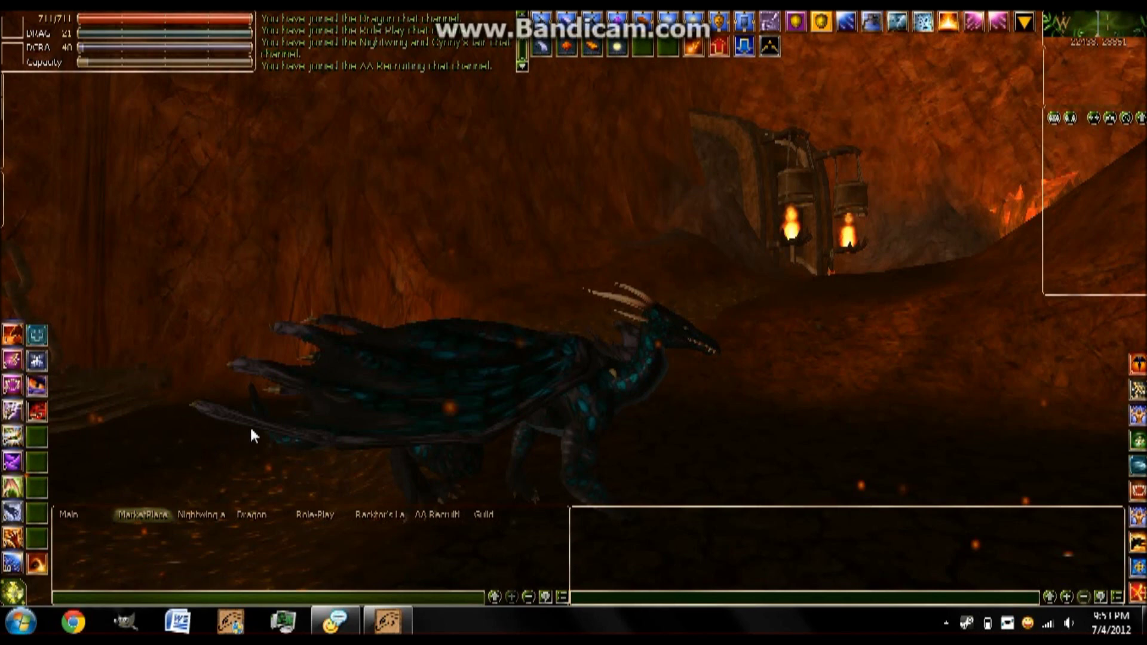
# Try to switch from the game to the desktop
pyautogui.hotkey('alt', 'Tab')
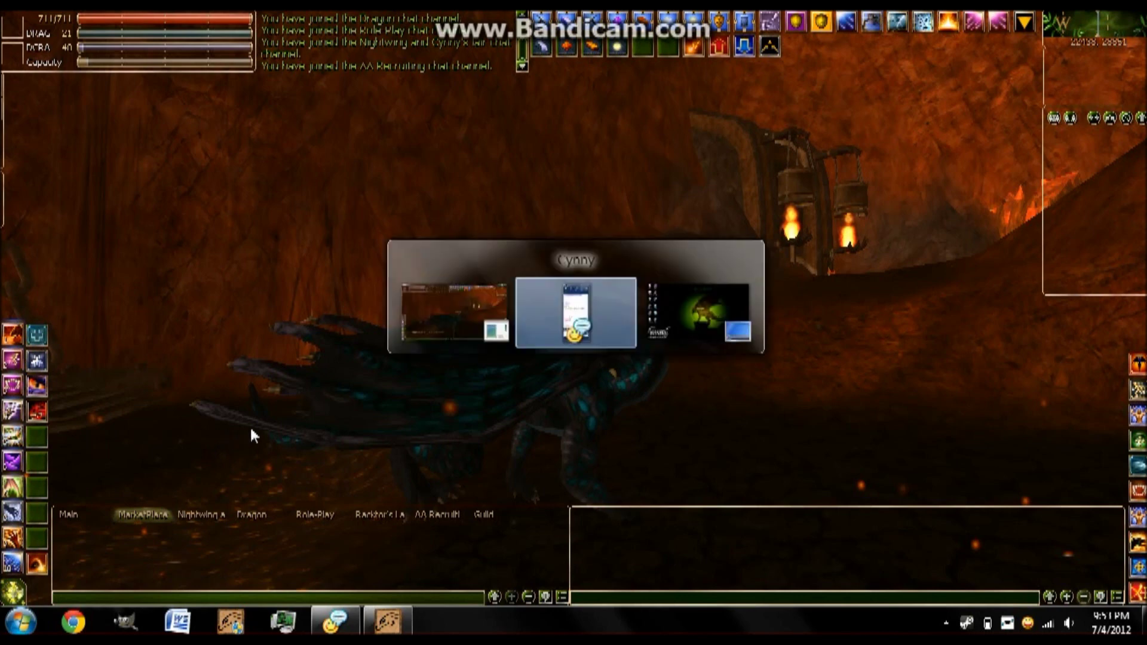
pyautogui.hotkey('alt', 'Tab')
pyautogui.hotkey('alt', 'Tab')
pyautogui.hotkey('alt', 'Tab')
pyautogui.hotkey('alt', 'Tab')
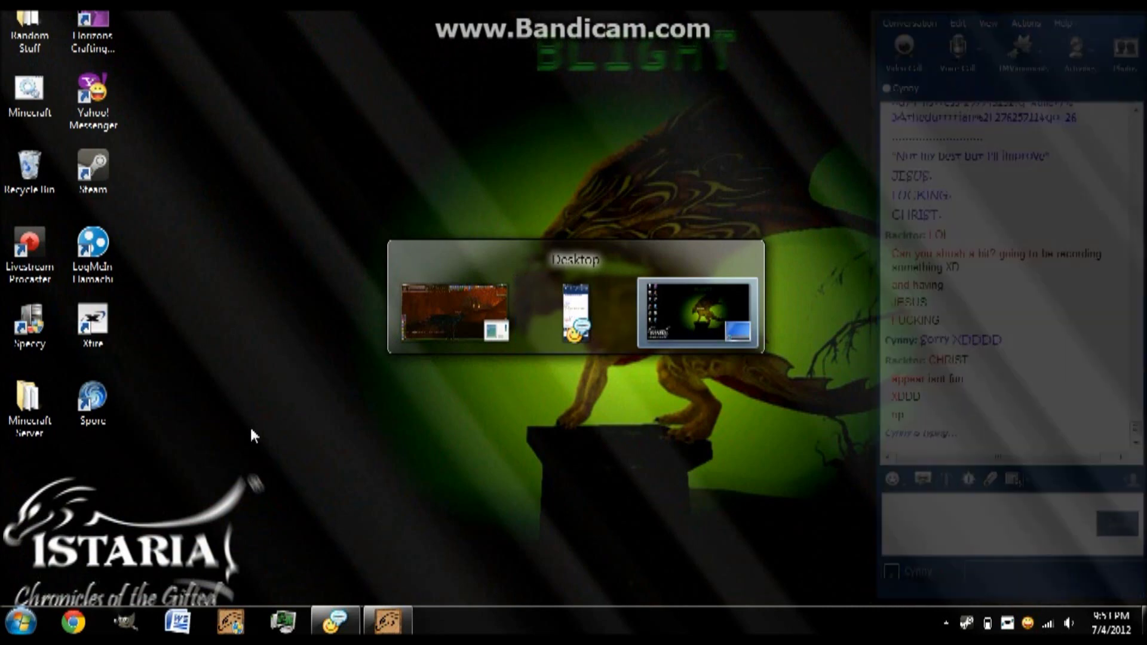
pyautogui.hotkey('alt', 'Tab')
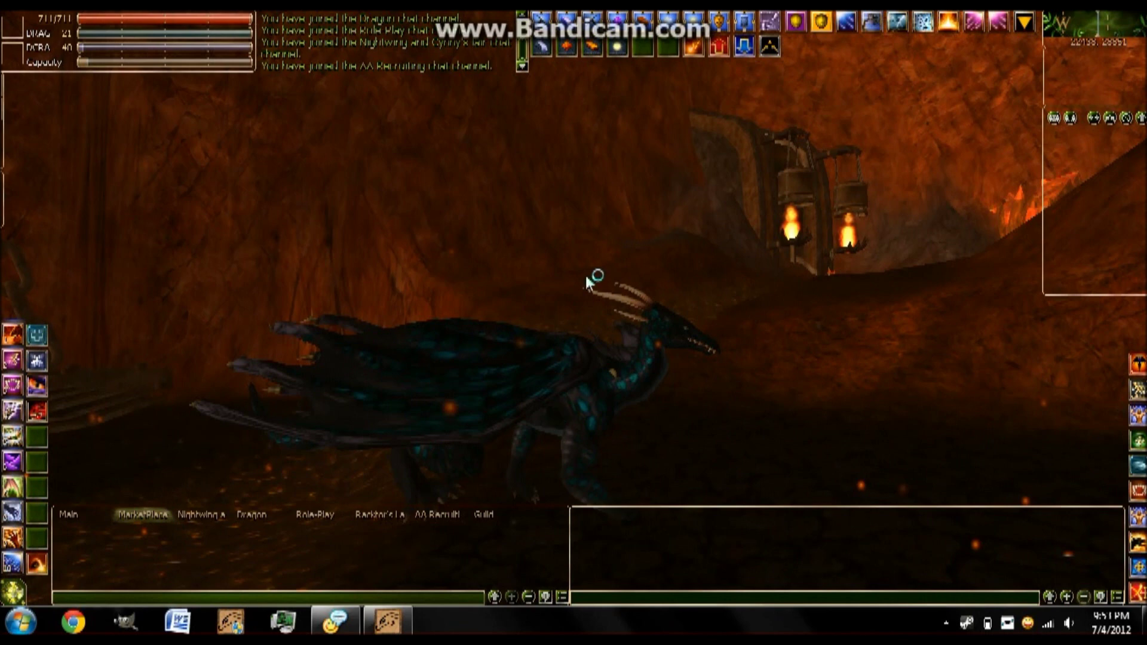
# End the istaria.exe process in Windows Task Manager and close Task Manager
pyautogui.hotkey('ctrl', 'shift', 'Escape')
pyautogui.click(409, 123)
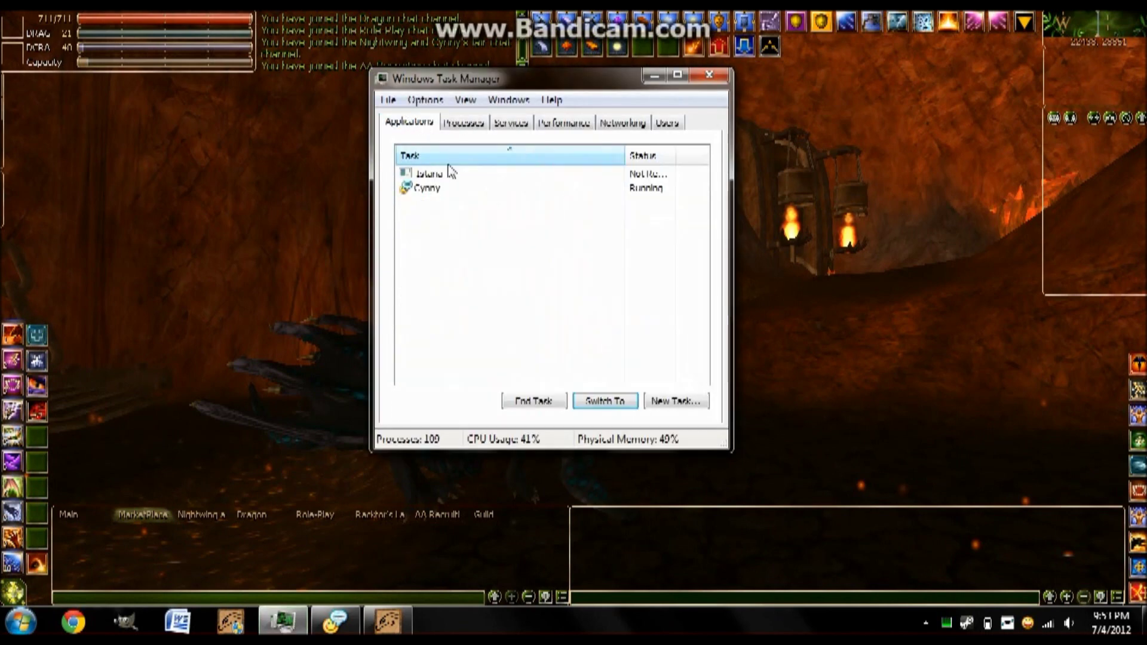
pyautogui.click(461, 123)
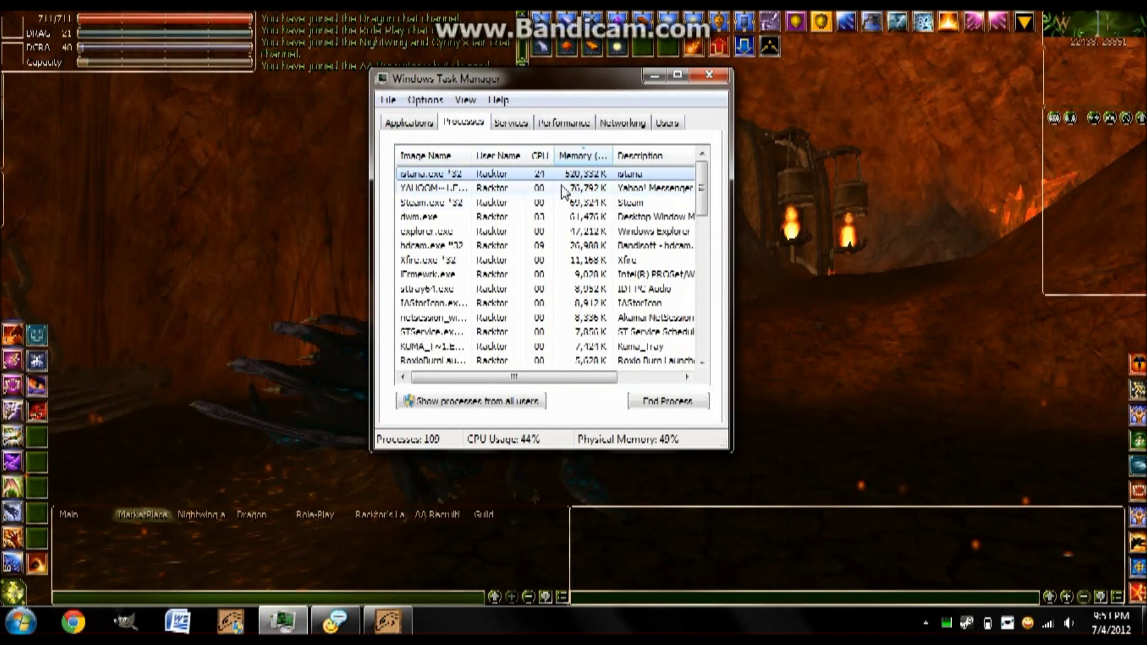
pyautogui.moveTo(508, 79); pyautogui.dragTo(598, 587)
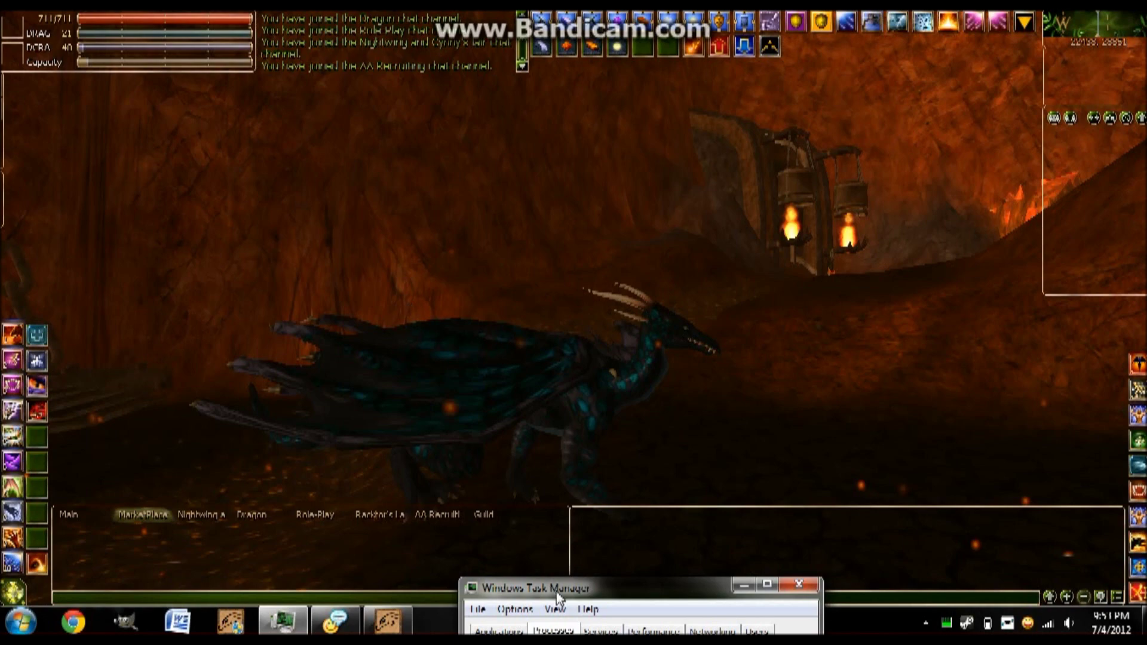
pyautogui.moveTo(556, 596); pyautogui.dragTo(574, 126)
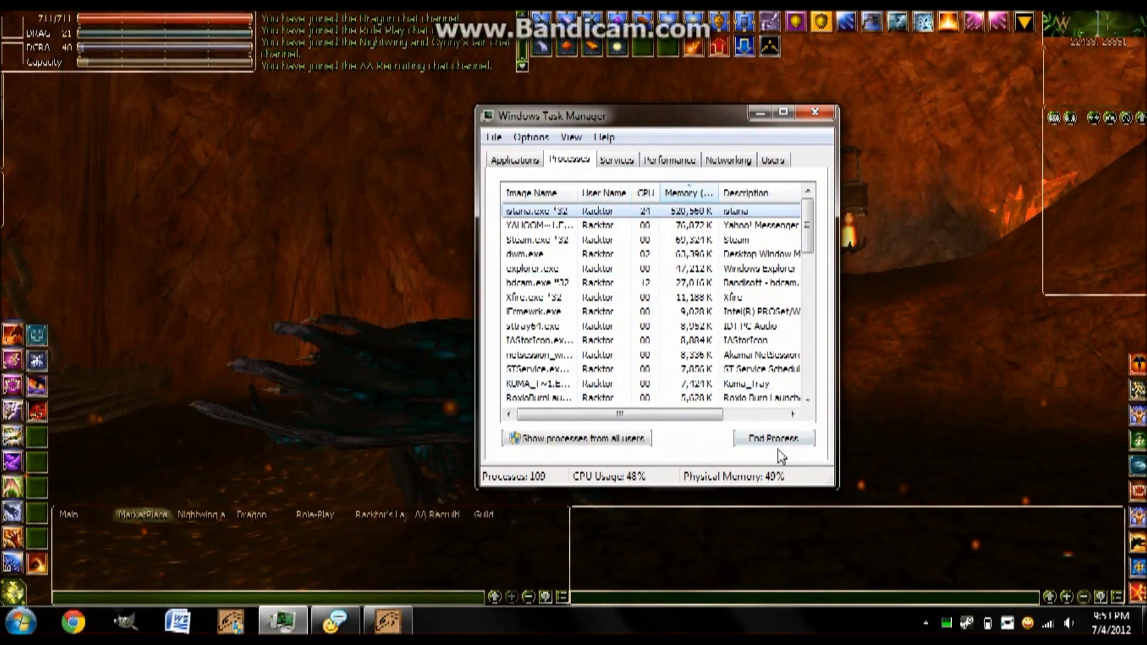
pyautogui.click(773, 438)
pyautogui.click(621, 334)
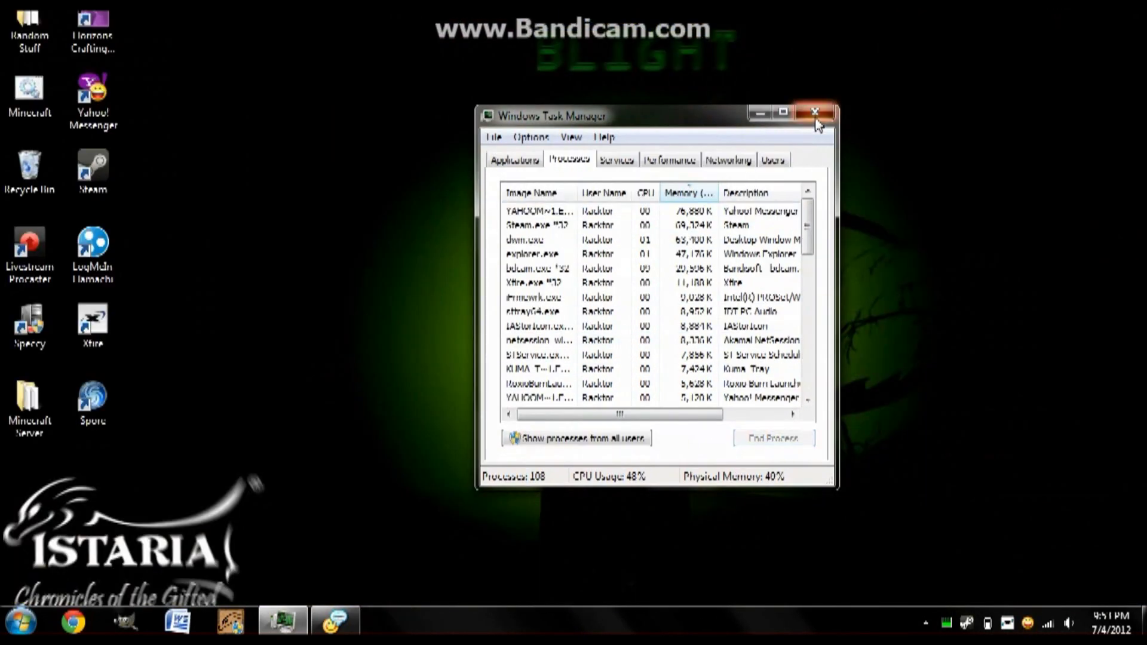
pyautogui.click(814, 112)
# Open the resources_override folder under C: > Program Files (x86) > Istaria in a maximized window
pyautogui.press('super')
pyautogui.click(265, 270)
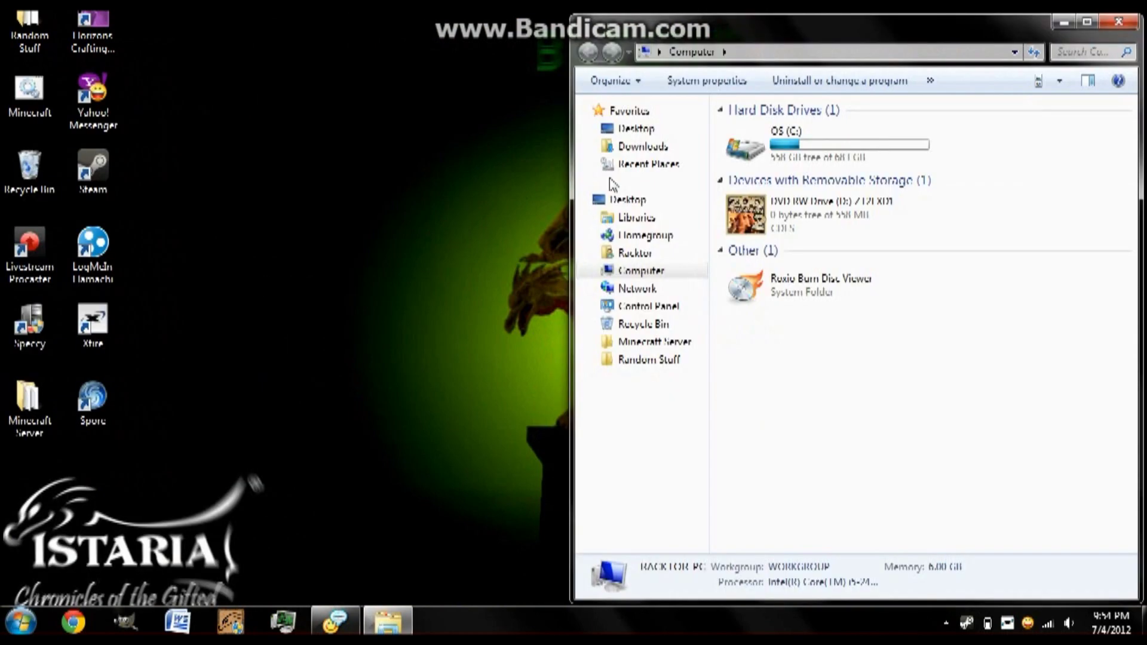
pyautogui.doubleClick(842, 157)
pyautogui.click(1087, 22)
pyautogui.click(292, 276)
pyautogui.doubleClick(293, 276)
pyautogui.scroll(-5, 251, 374)
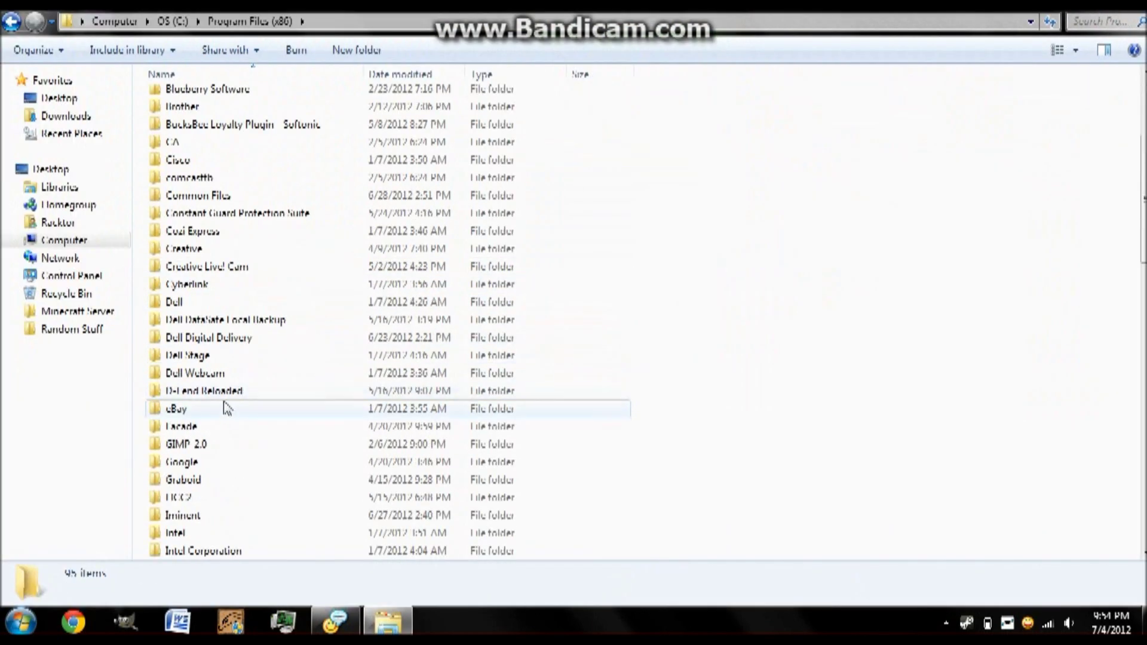
pyautogui.scroll(-1, 214, 500)
pyautogui.doubleClick(209, 481)
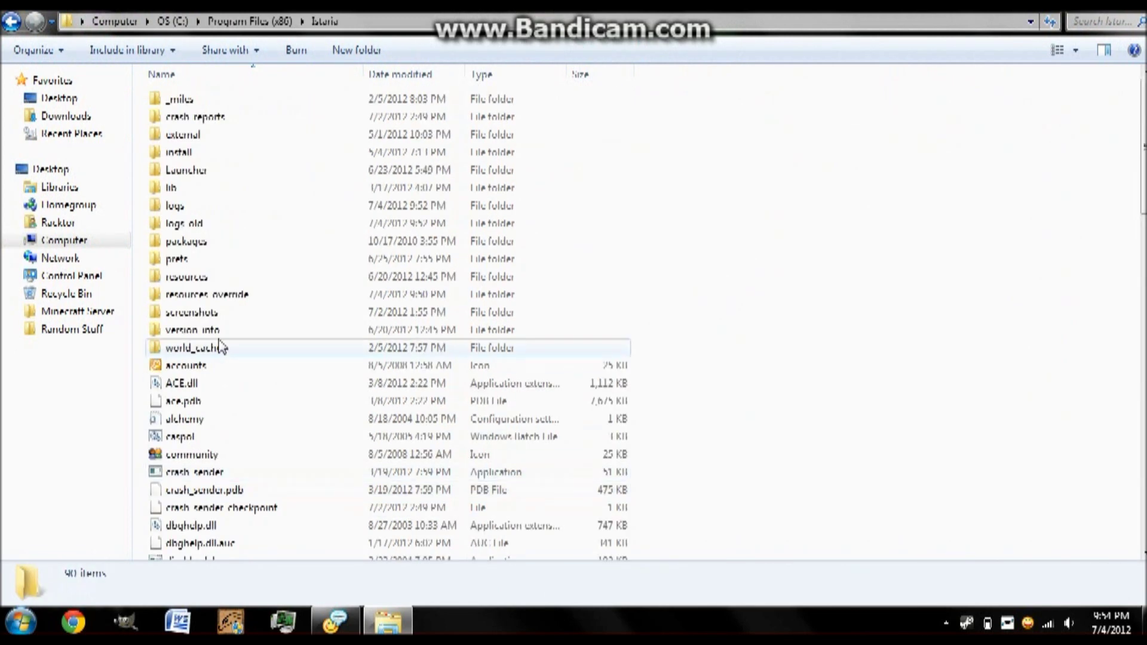
pyautogui.doubleClick(221, 300)
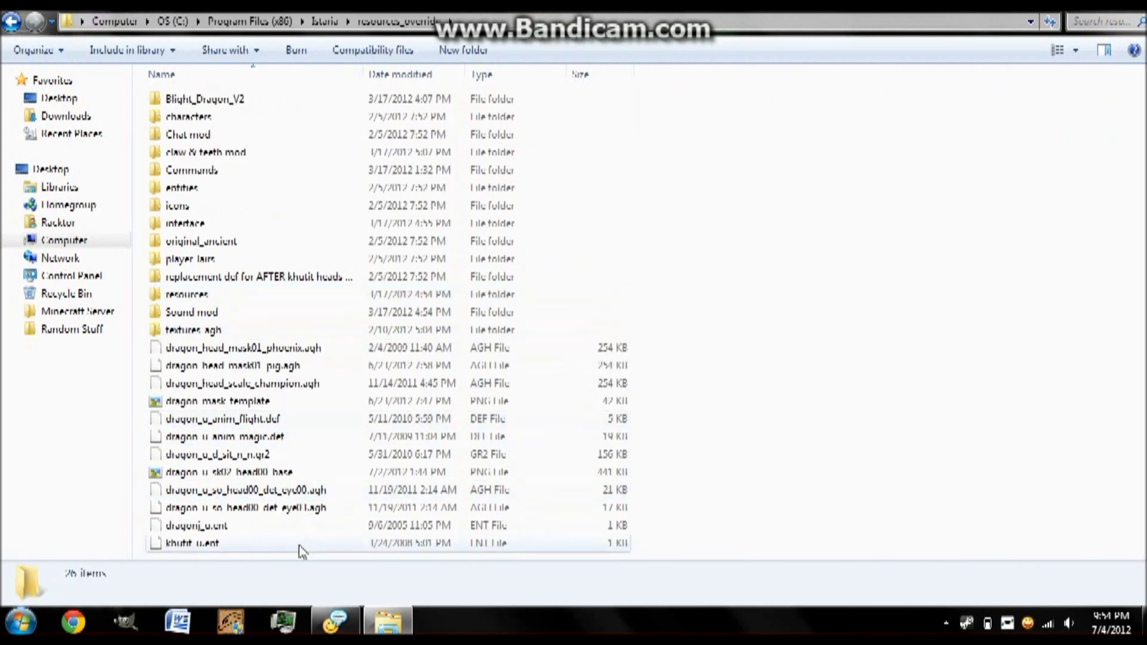
# Delete dragonj_u.ent from the resources_override folder and close the folder window
pyautogui.rightClick(232, 529)
pyautogui.click(272, 464)
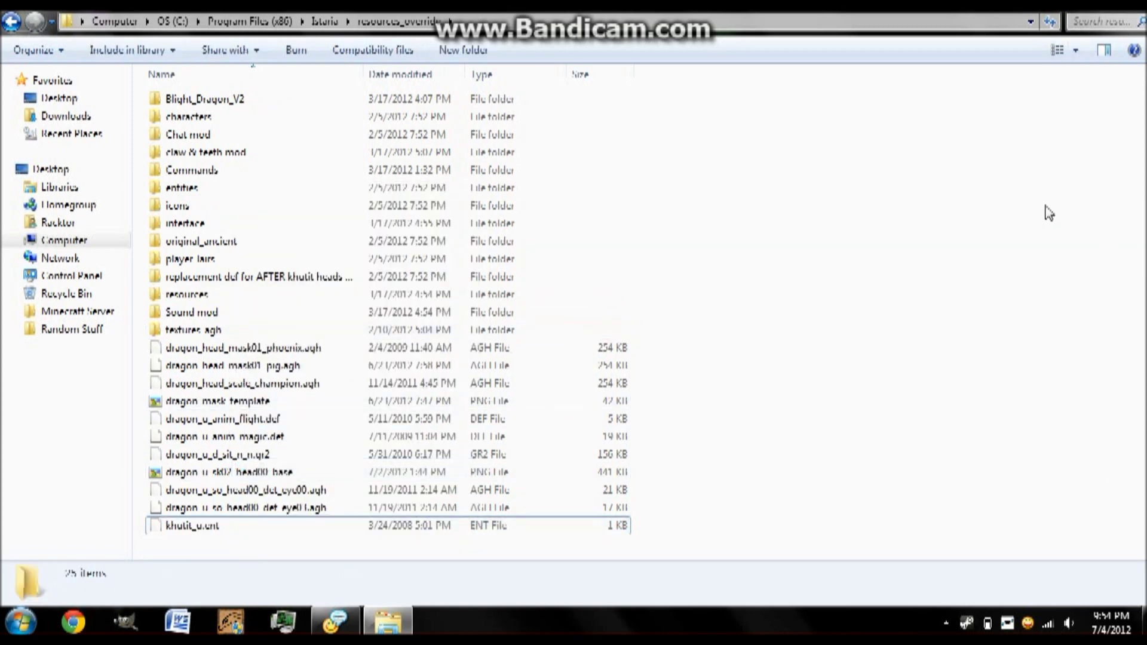
pyautogui.doubleClick(894, 41)
pyautogui.click(1031, 88)
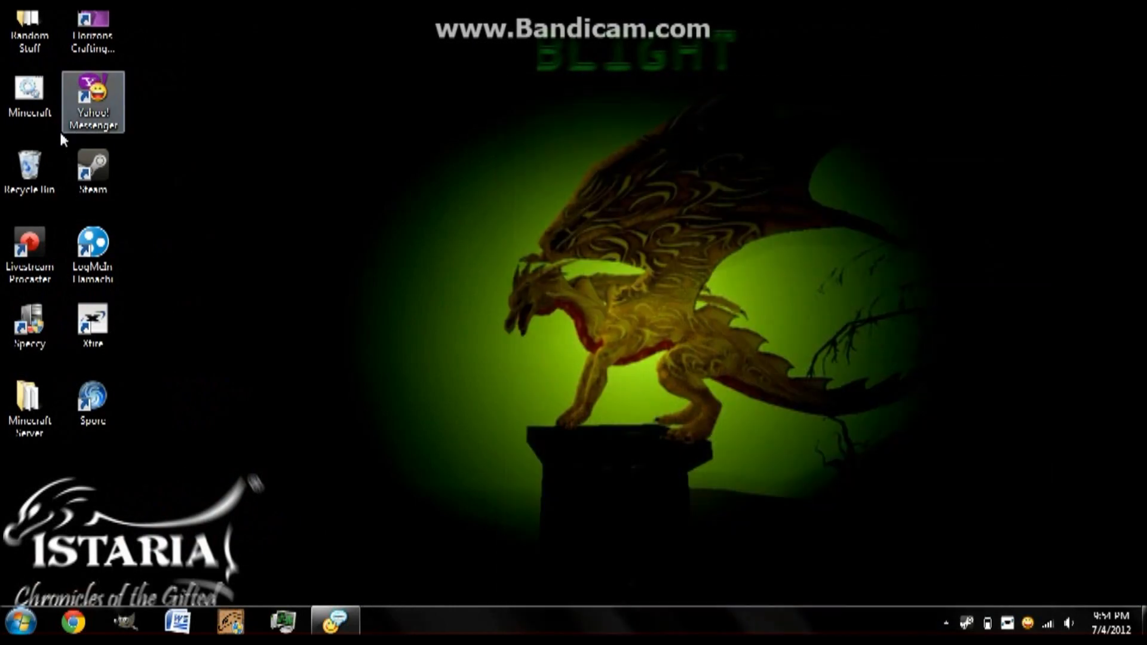
# Empty the Recycle Bin to permanently remove the deleted dragonj_u.ent, and close its window
pyautogui.doubleClick(29, 167)
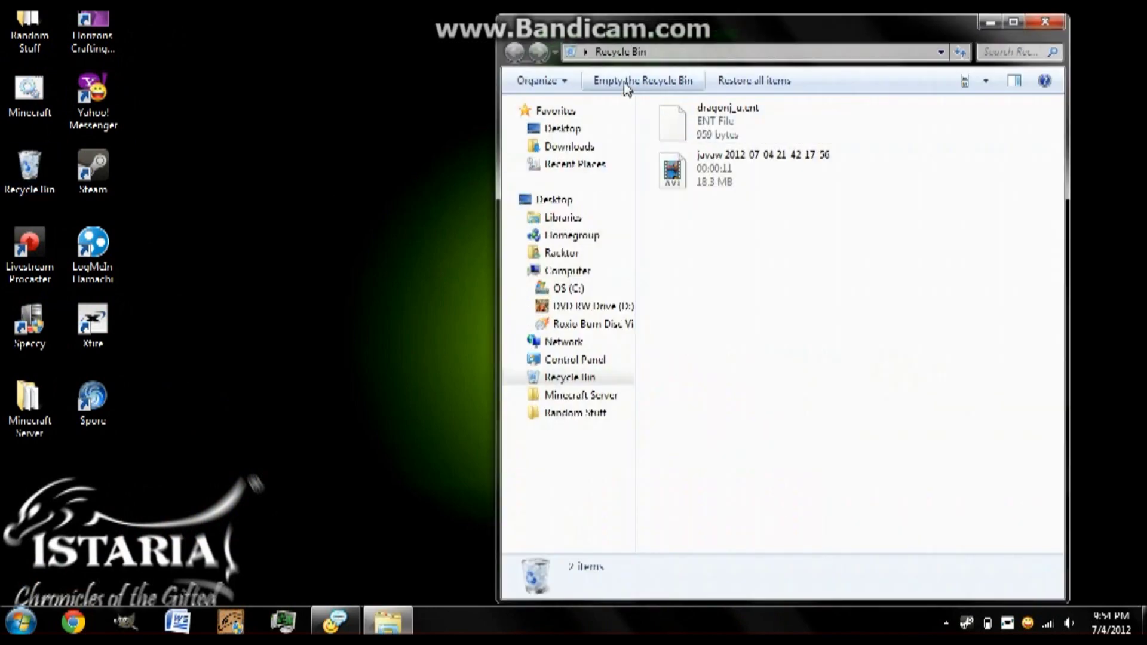
pyautogui.click(633, 81)
pyautogui.press('Return')
pyautogui.click(1045, 21)
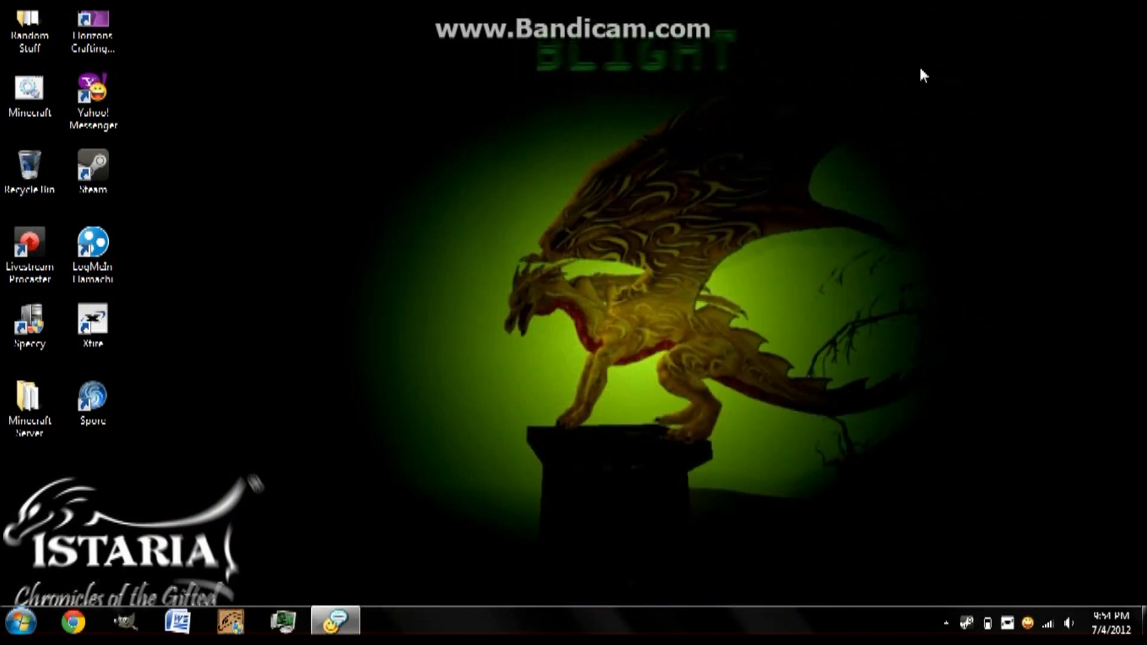